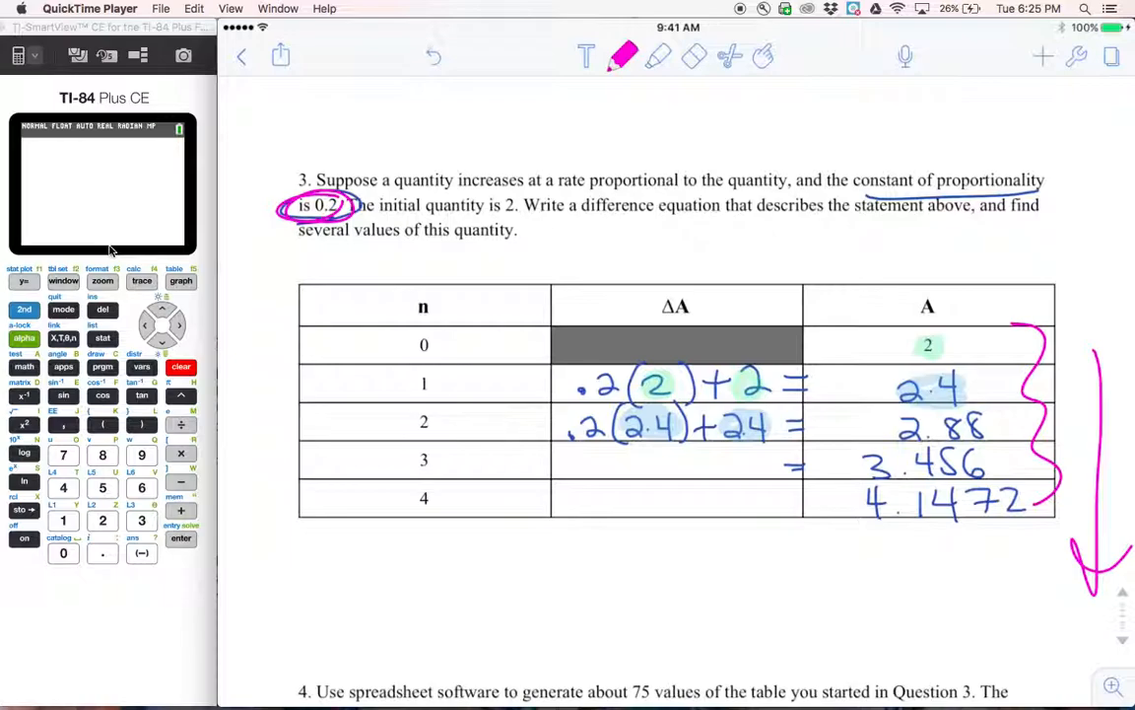
Step: Switch to the Google Sheets spreadsheet and compare its starting quantity in B2 with the question 3 table in the worksheet
key("ctrl+Right")
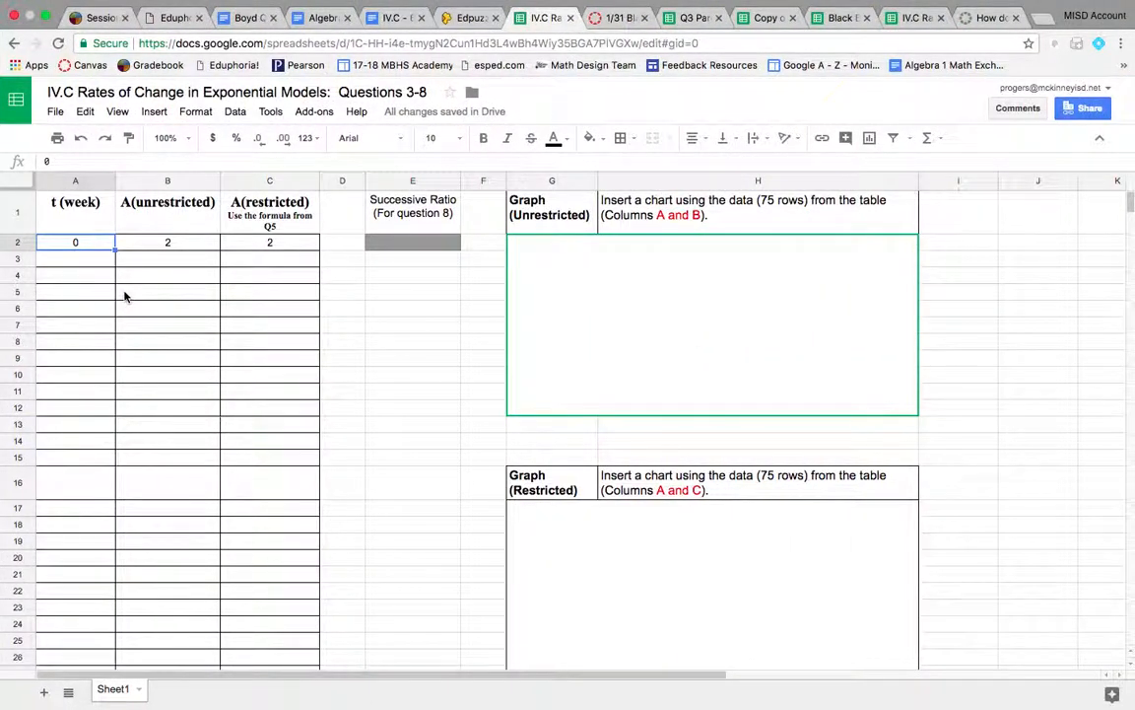
left_click(161, 244)
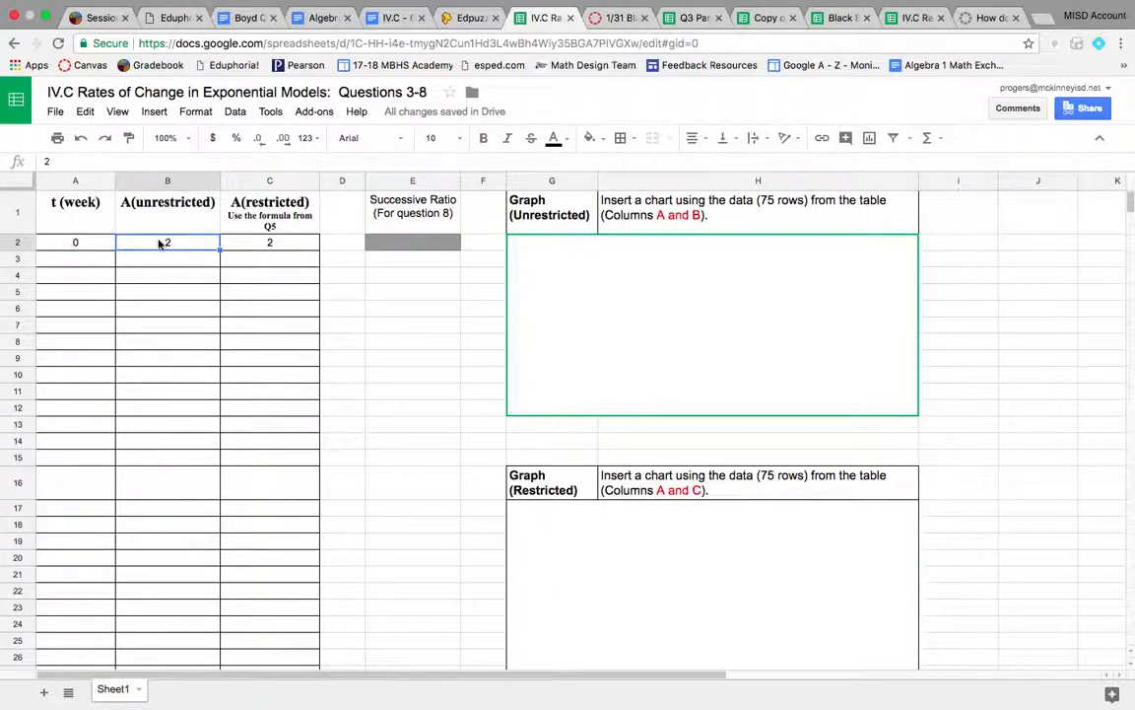
key("ctrl+Left")
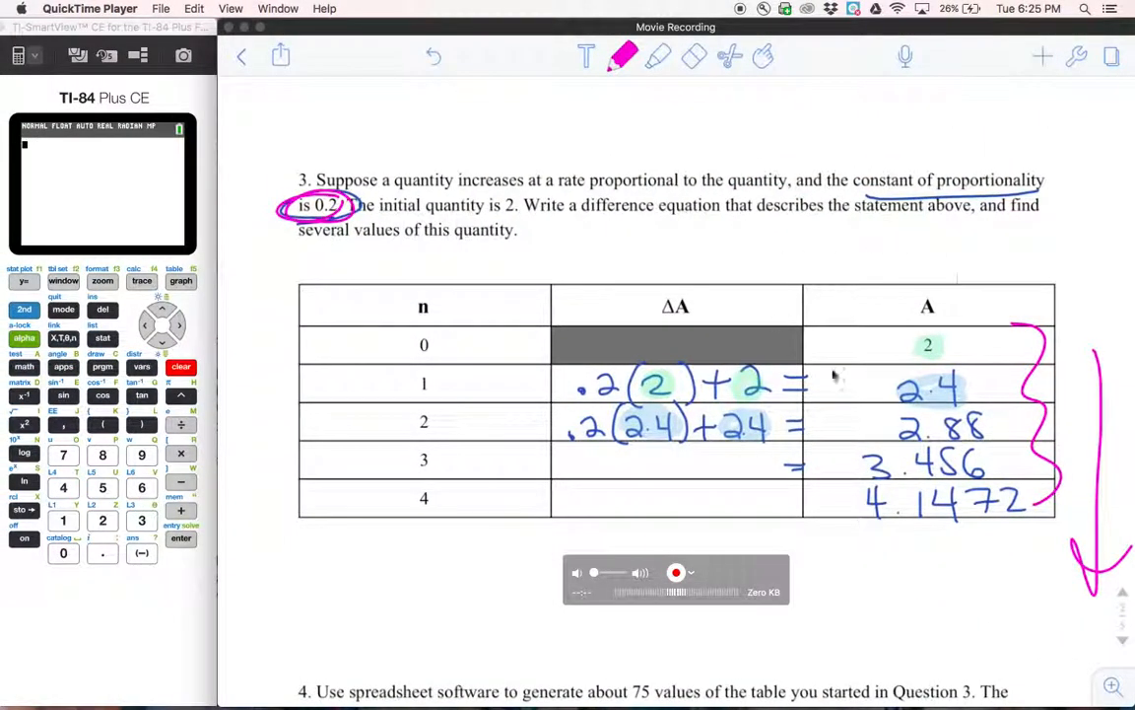
key("ctrl+Right")
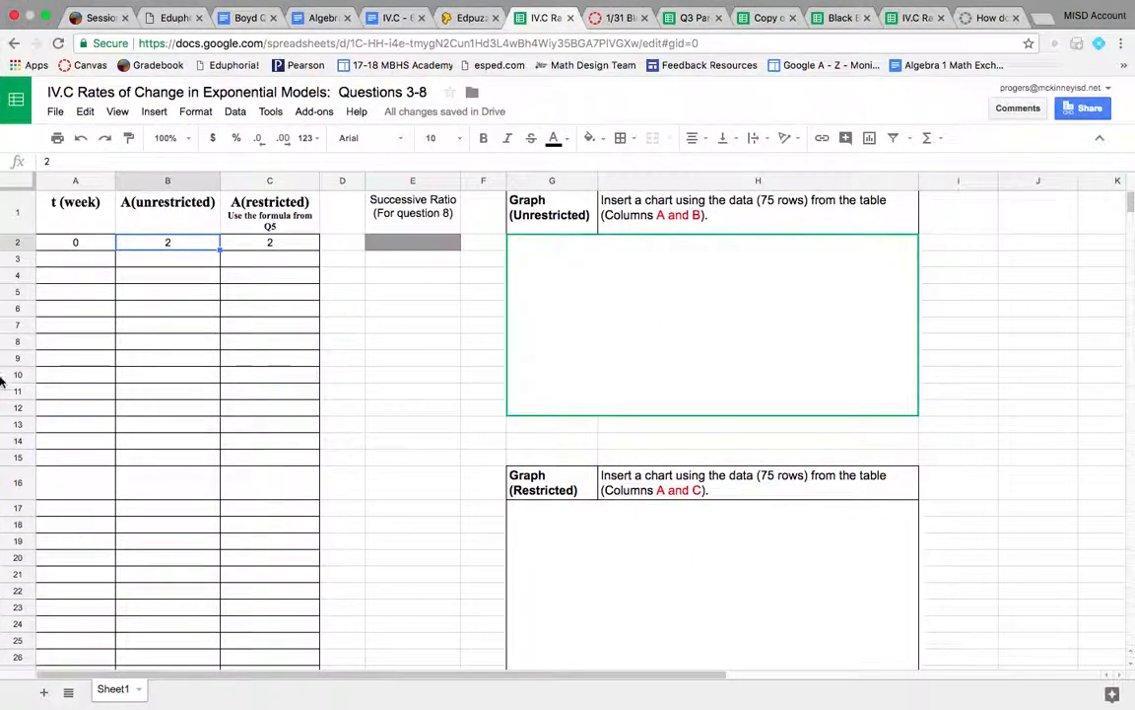
Step: Enter week 1 in cell A3, below the starting week 0
left_click(87, 263)
left_click(85, 246)
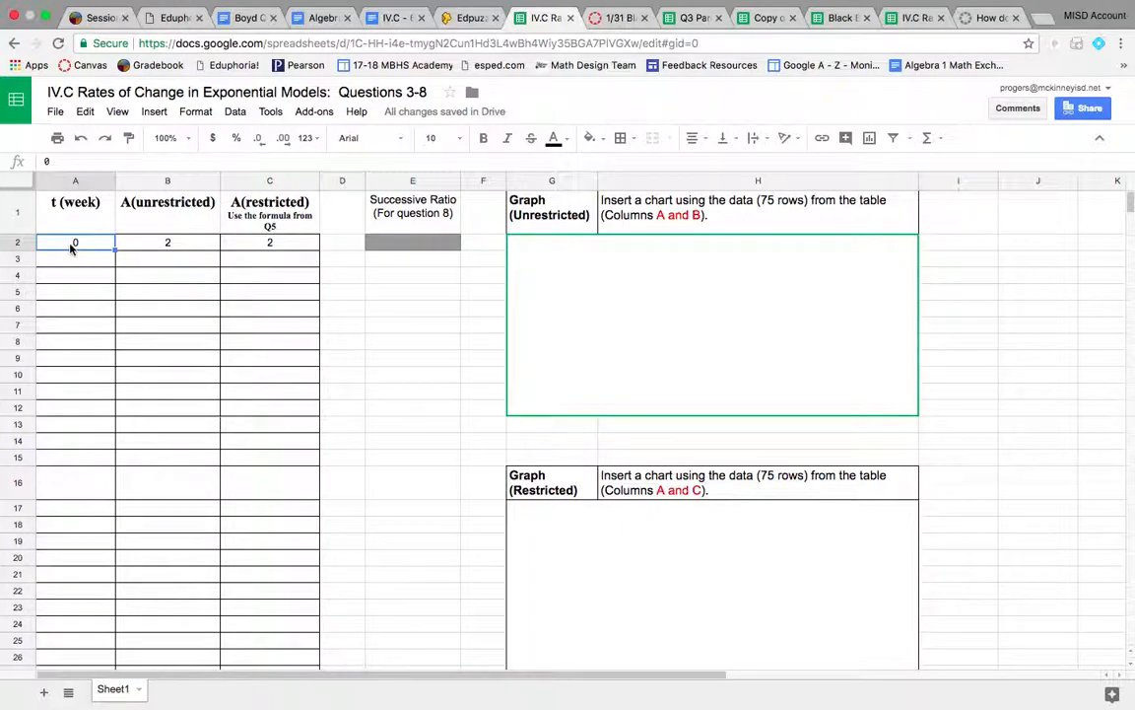
left_click(71, 264)
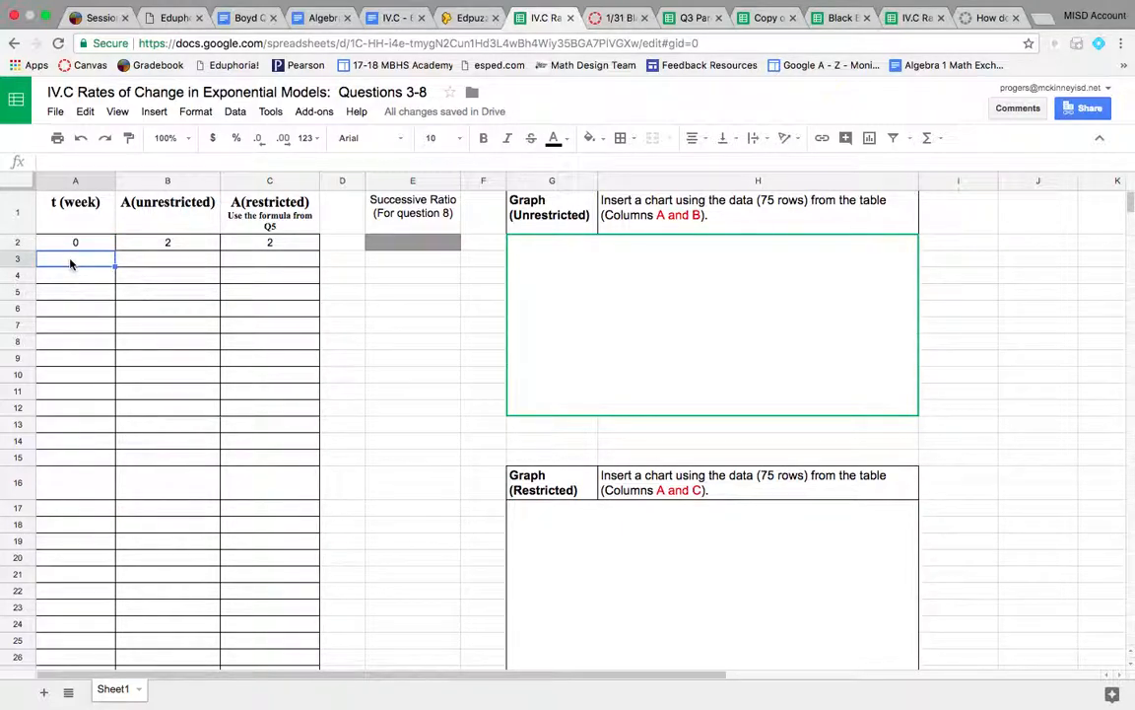
type("1")
key("Return")
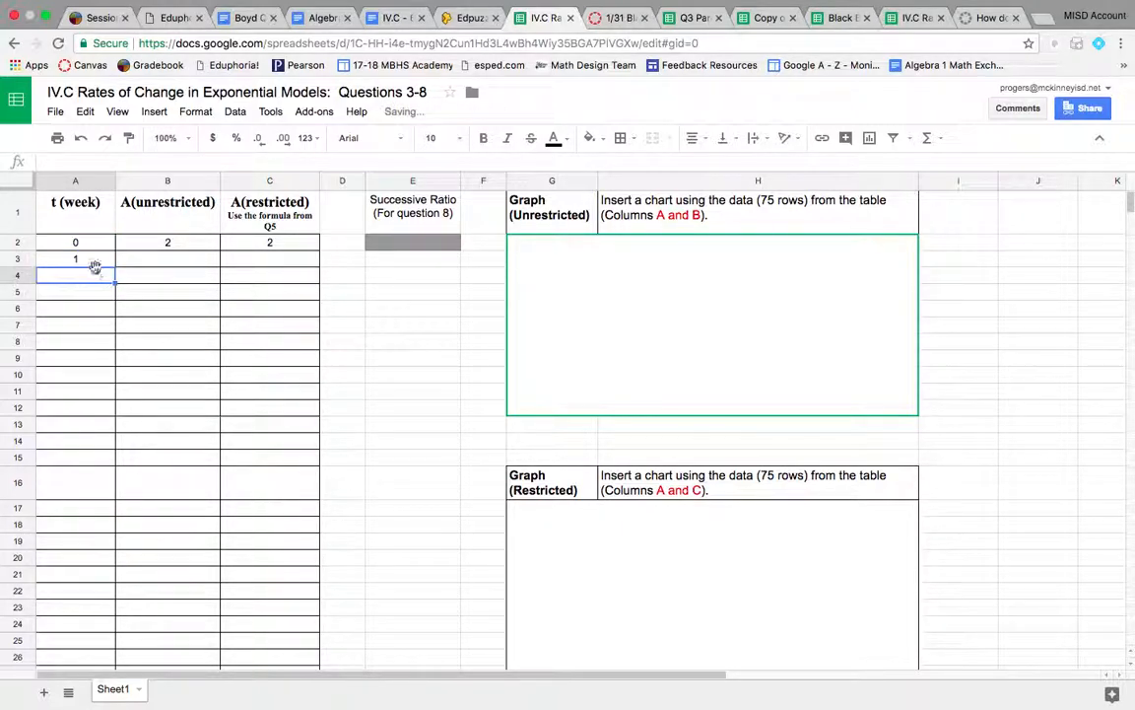
Step: Extend the week series from A2:A3 down to cell A77 so the weeks run through 75
left_click(94, 248)
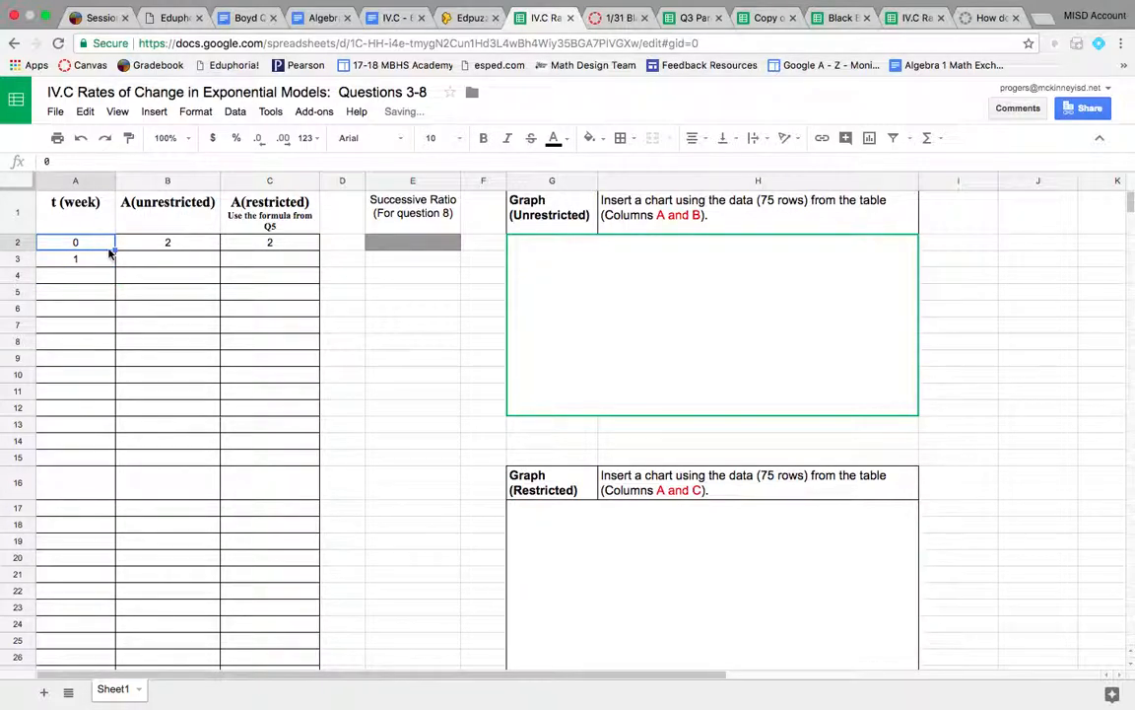
left_click(102, 249)
left_click_drag(102, 249, 101, 268)
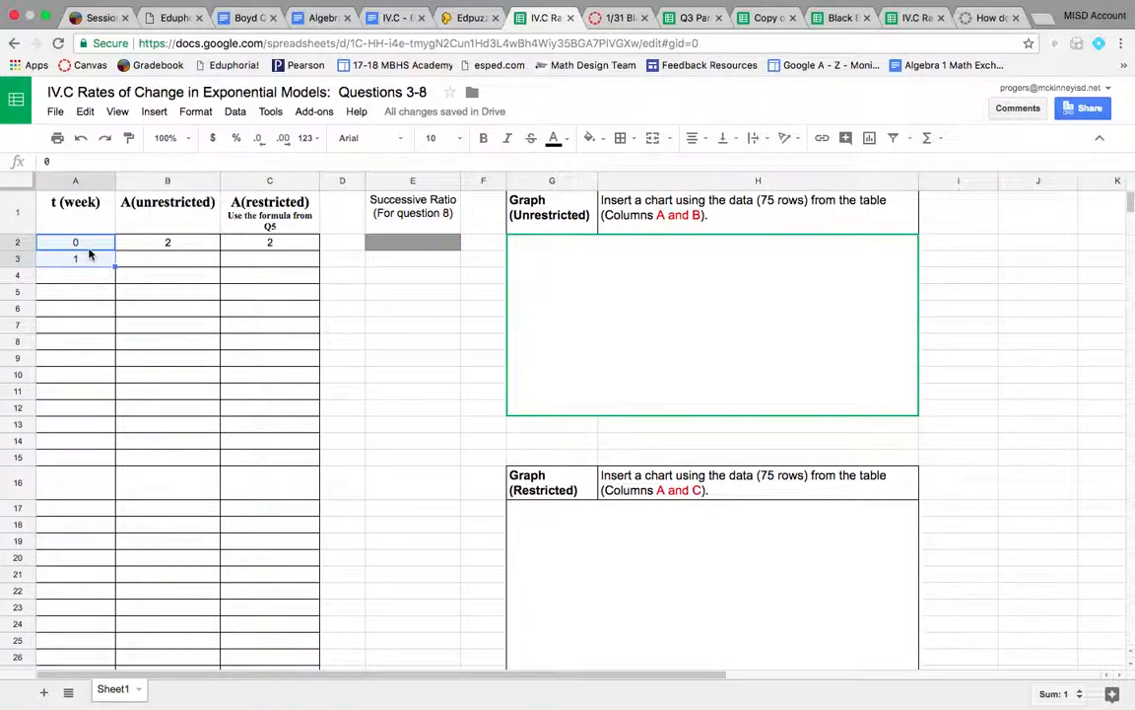
left_click_drag(115, 266, 108, 441)
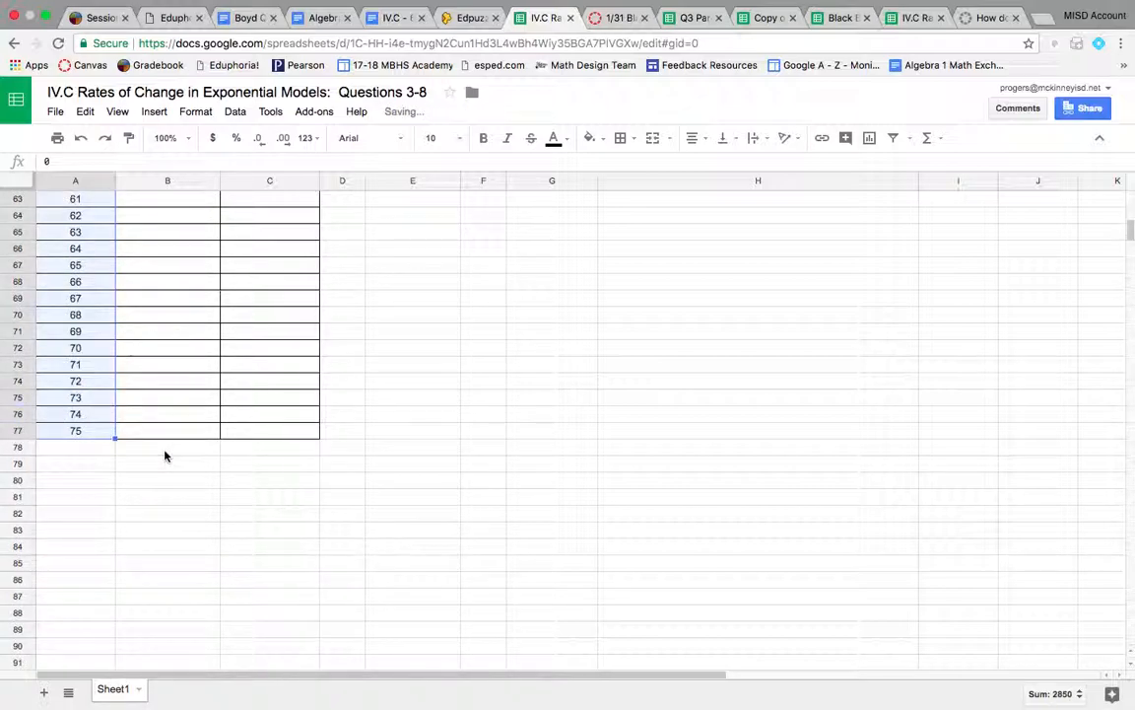
scroll(168, 398, "up", 20)
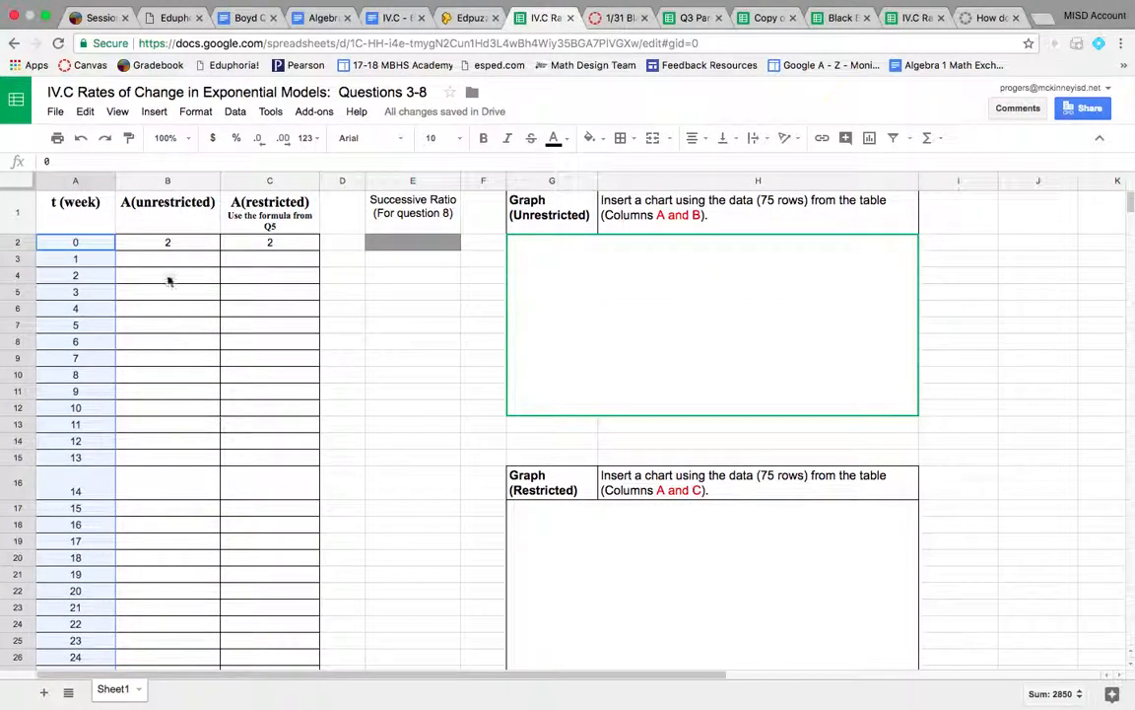
Step: Enter the unrestricted growth formula =.2*B2+B2 in cell B3
left_click(166, 259)
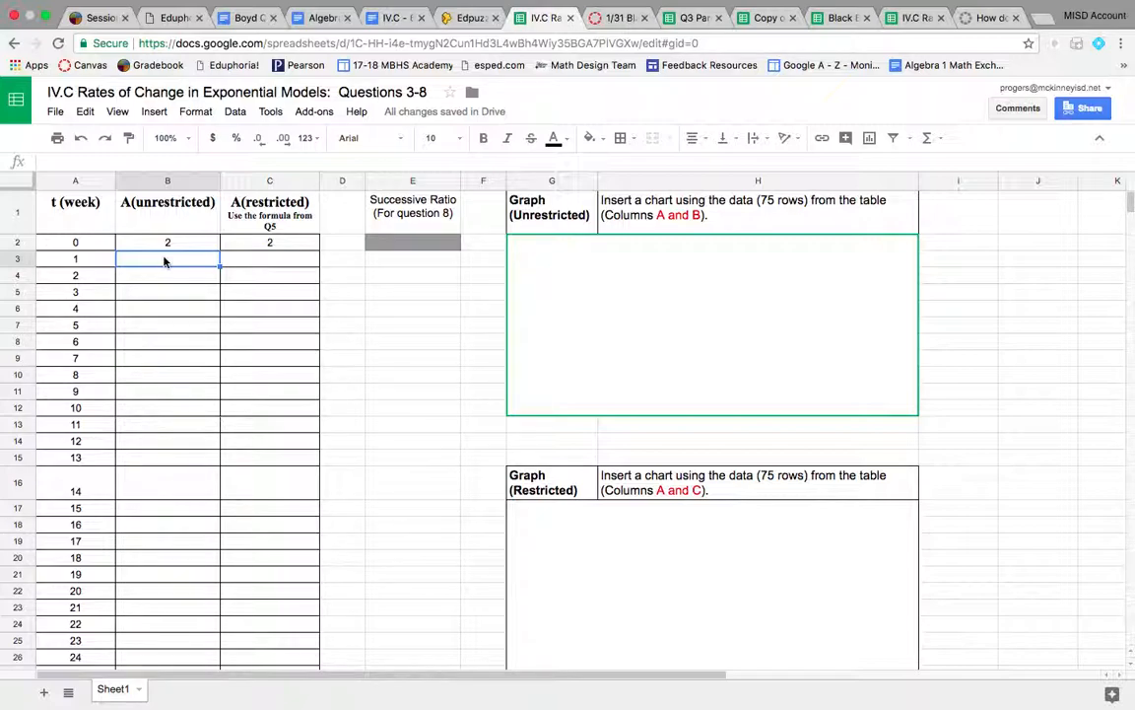
type("=")
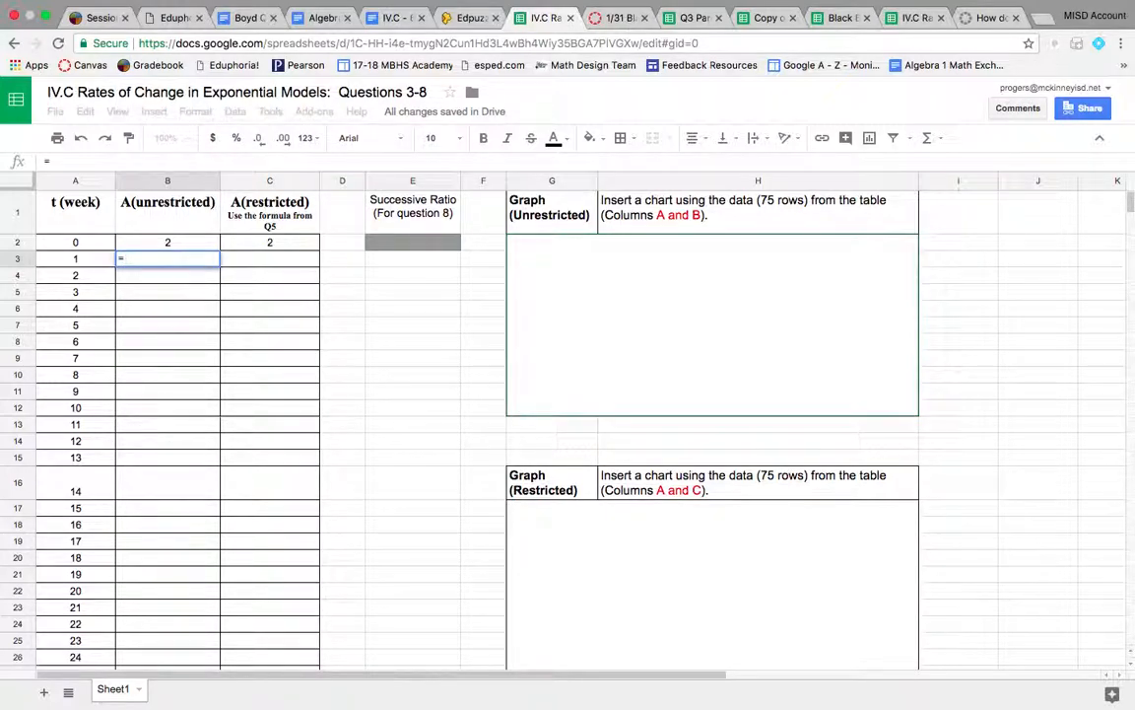
type(".2")
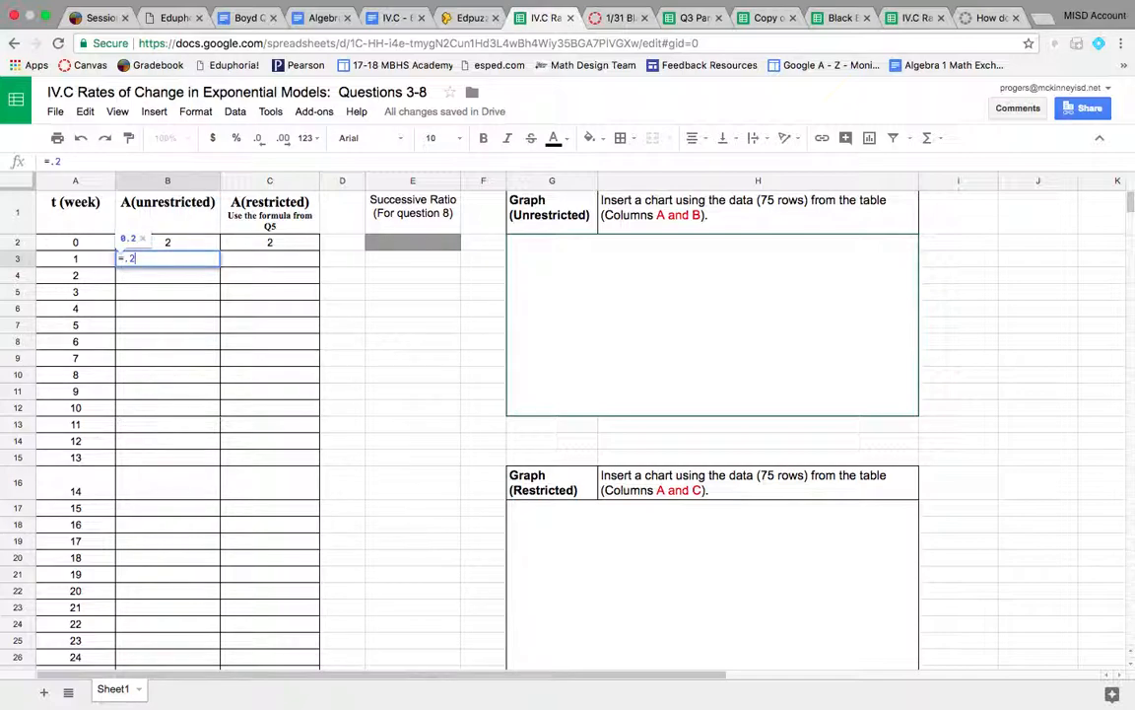
type("*")
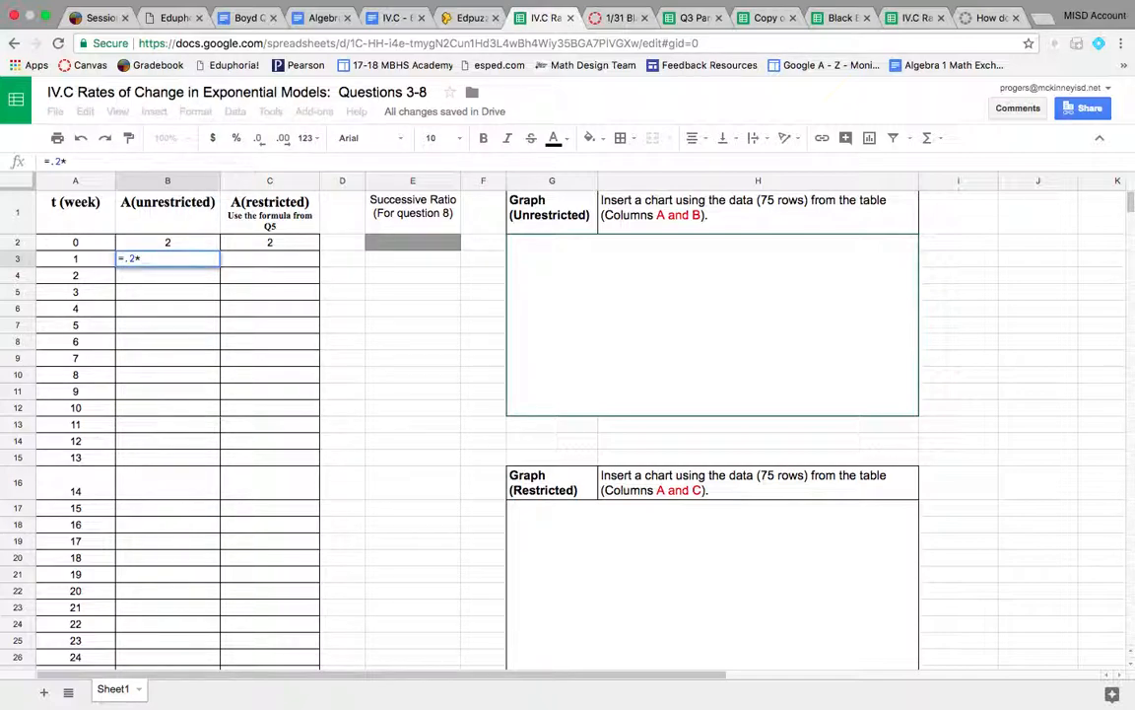
left_click(181, 246)
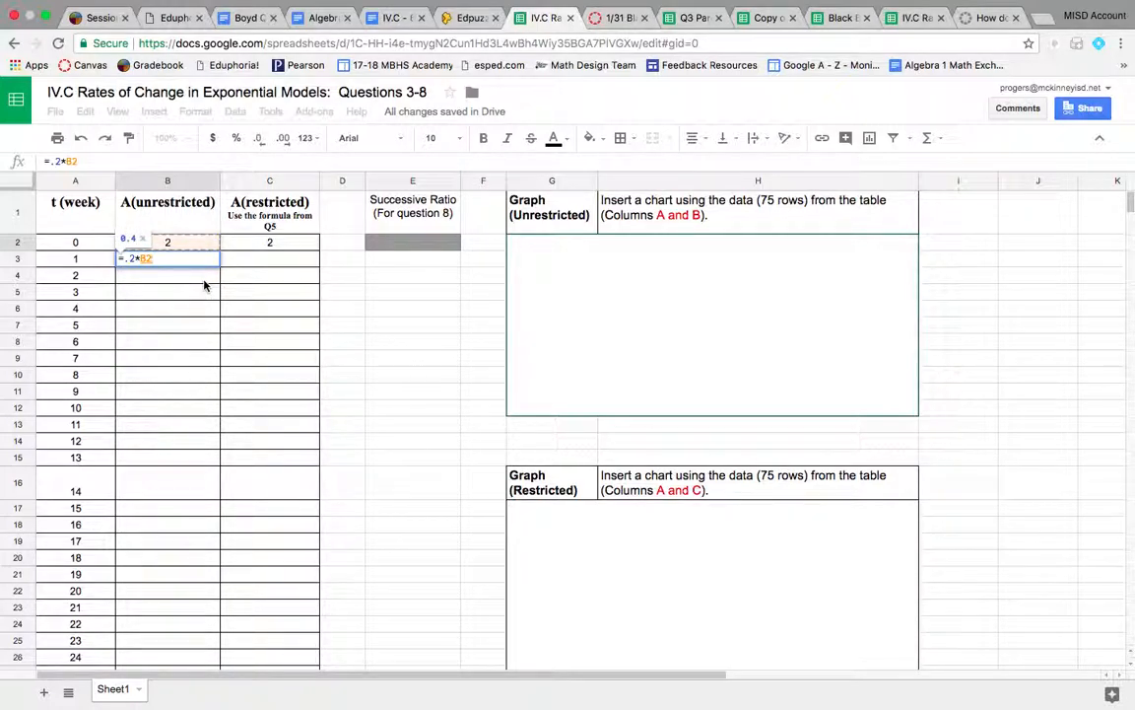
type("+")
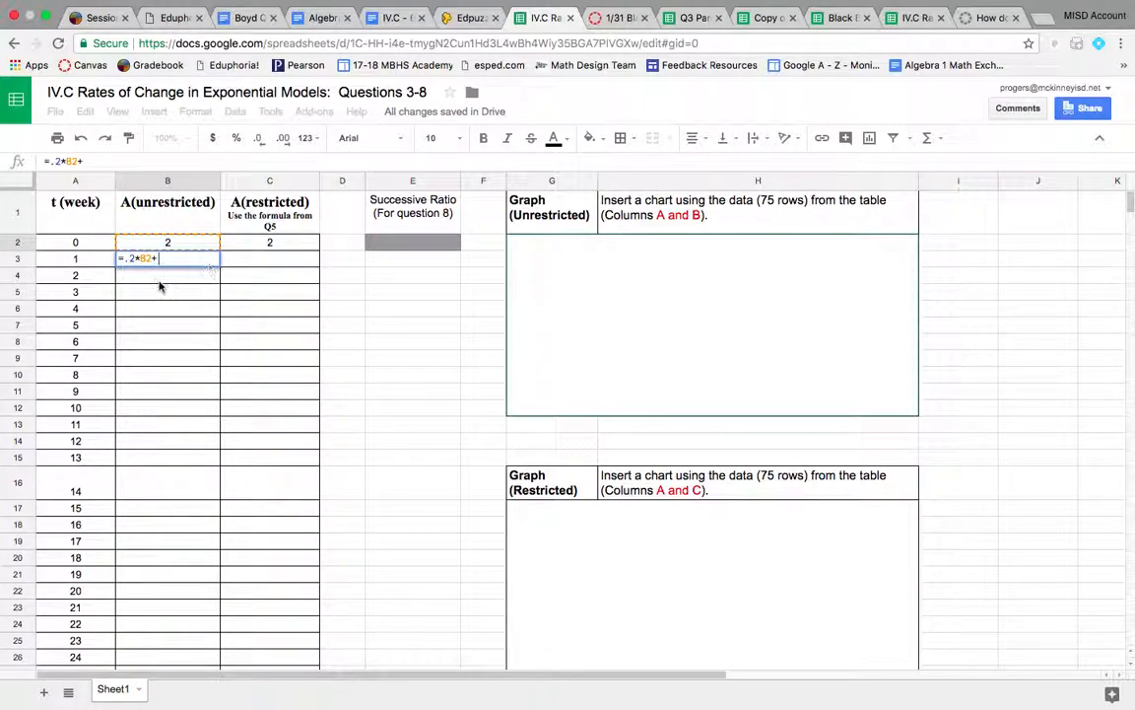
left_click(172, 246)
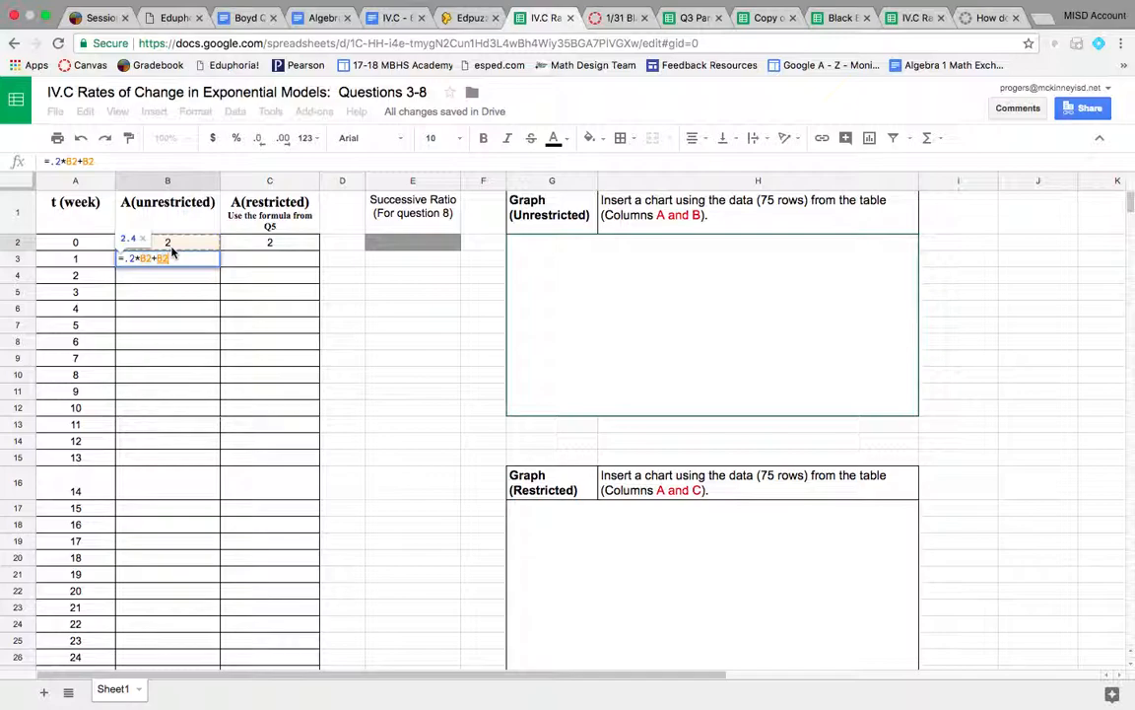
key("Return")
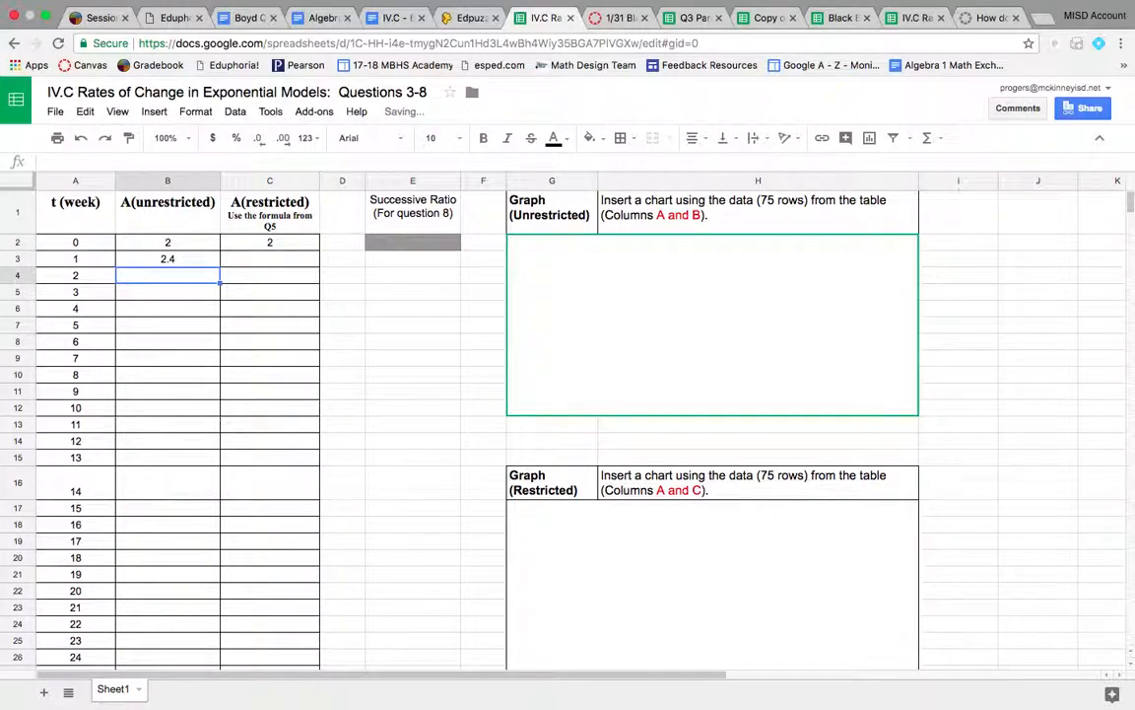
Step: Fill the B3 formula down the A(unrestricted) column to cell B77, the row for week 75
left_click(169, 258)
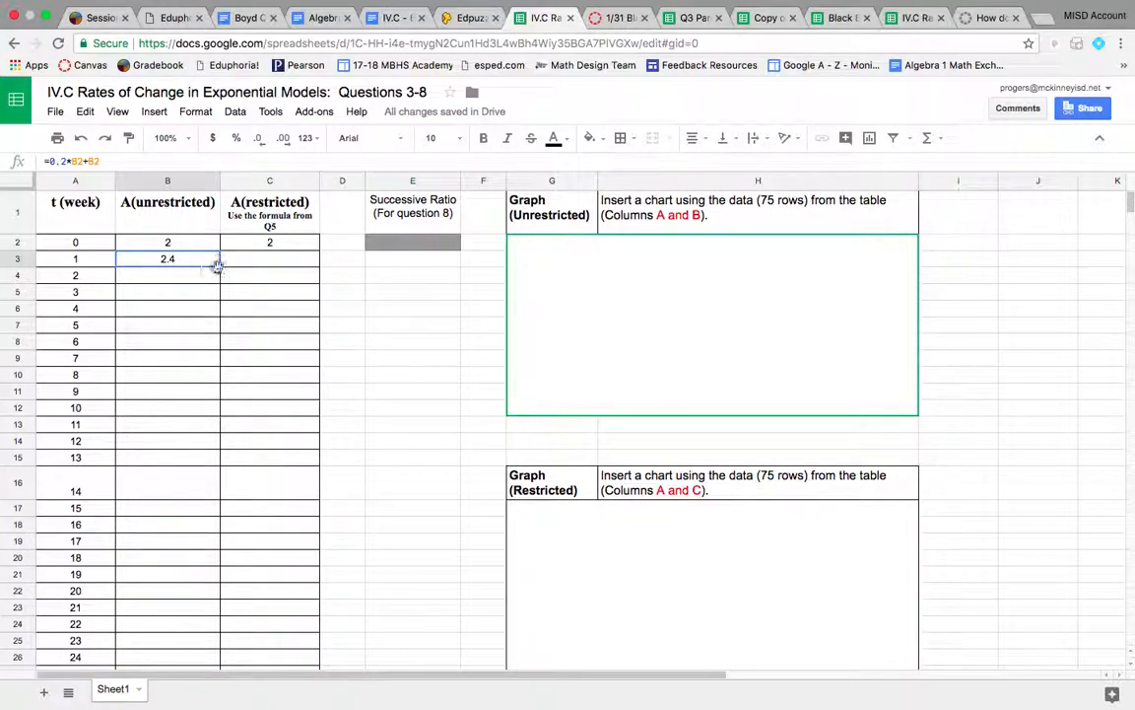
left_click_drag(218, 265, 213, 516)
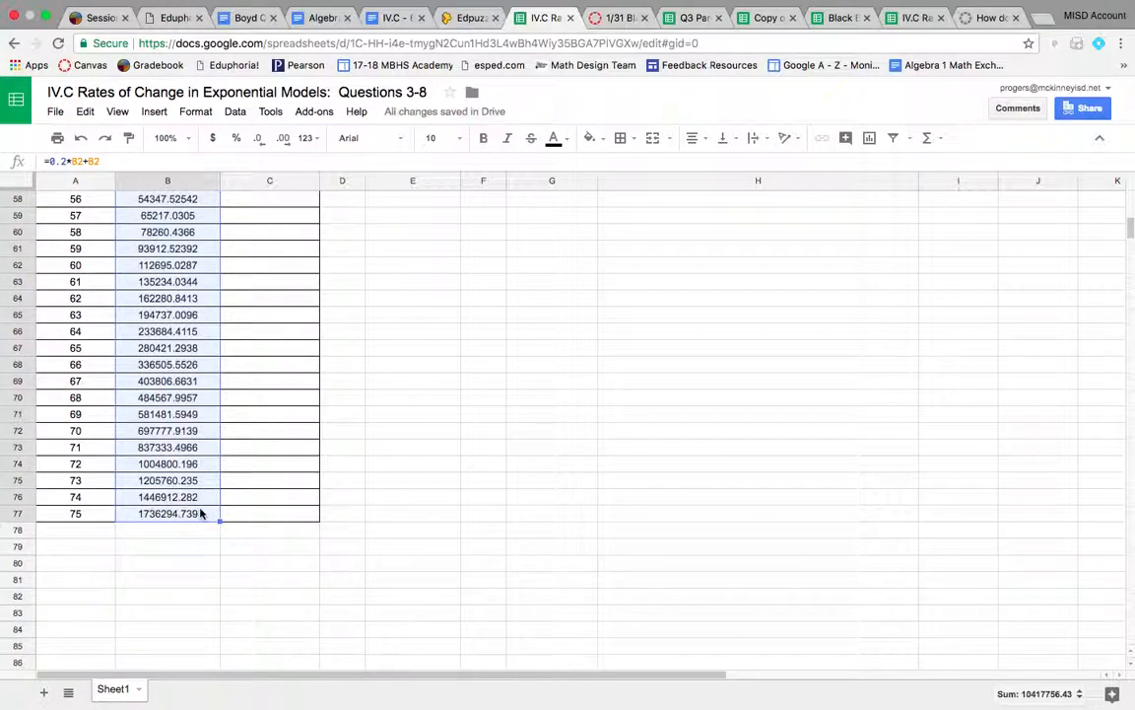
scroll(201, 513, "up", 15)
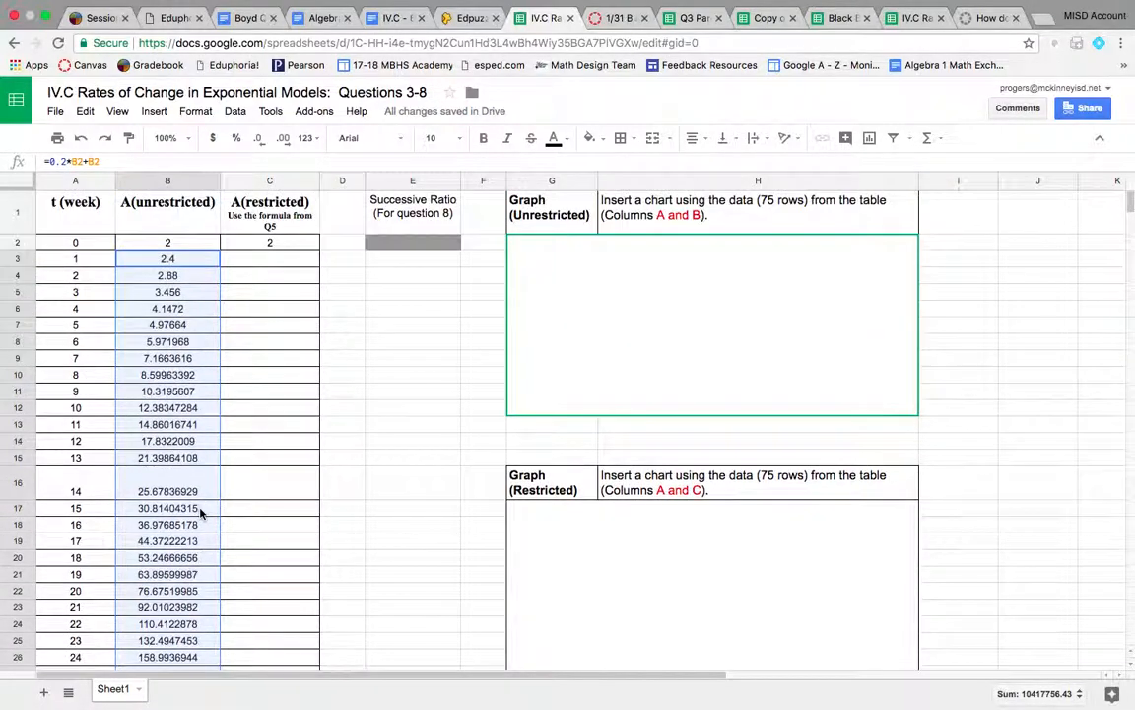
Step: Enter the restricted growth formula =.2/1000*C2*(1000-C2)+C2 in cell C3, following the difference equation in question 5 of the worksheet
left_click(278, 260)
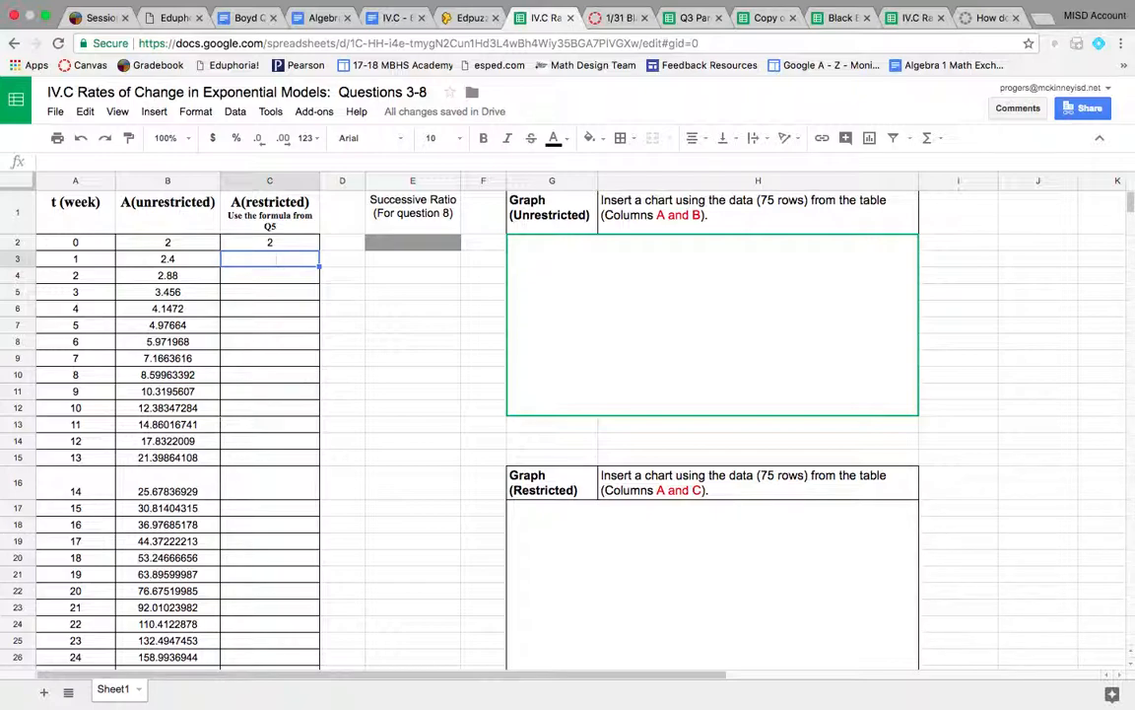
type("=")
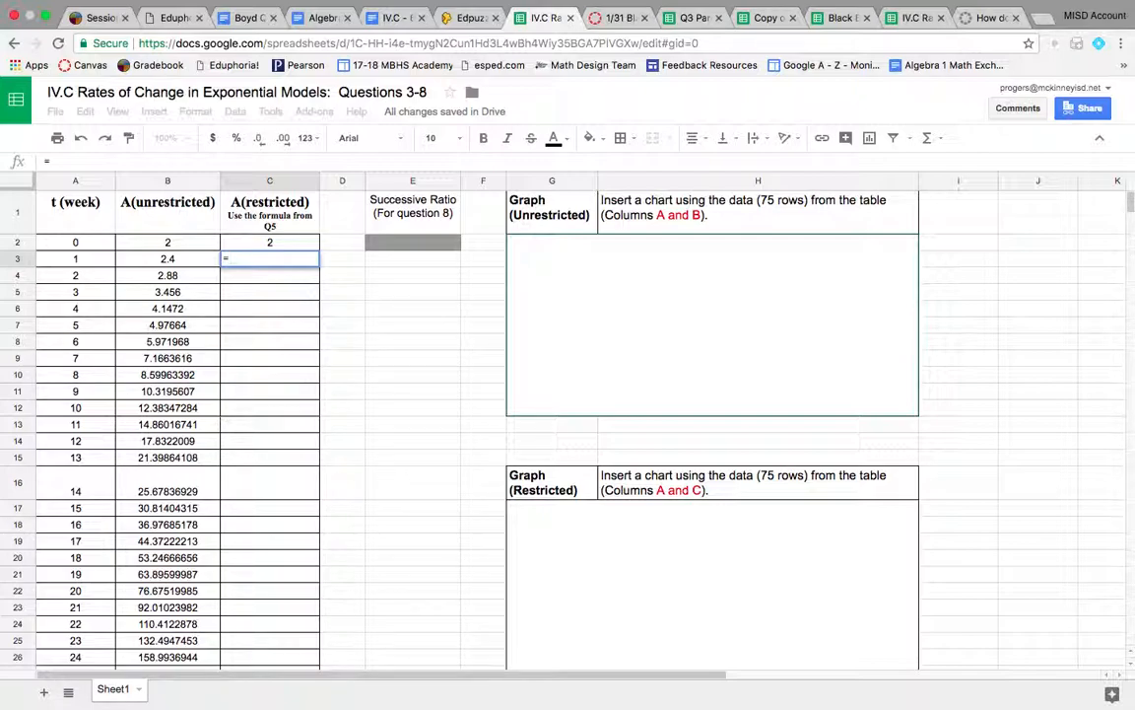
type(".2/1000")
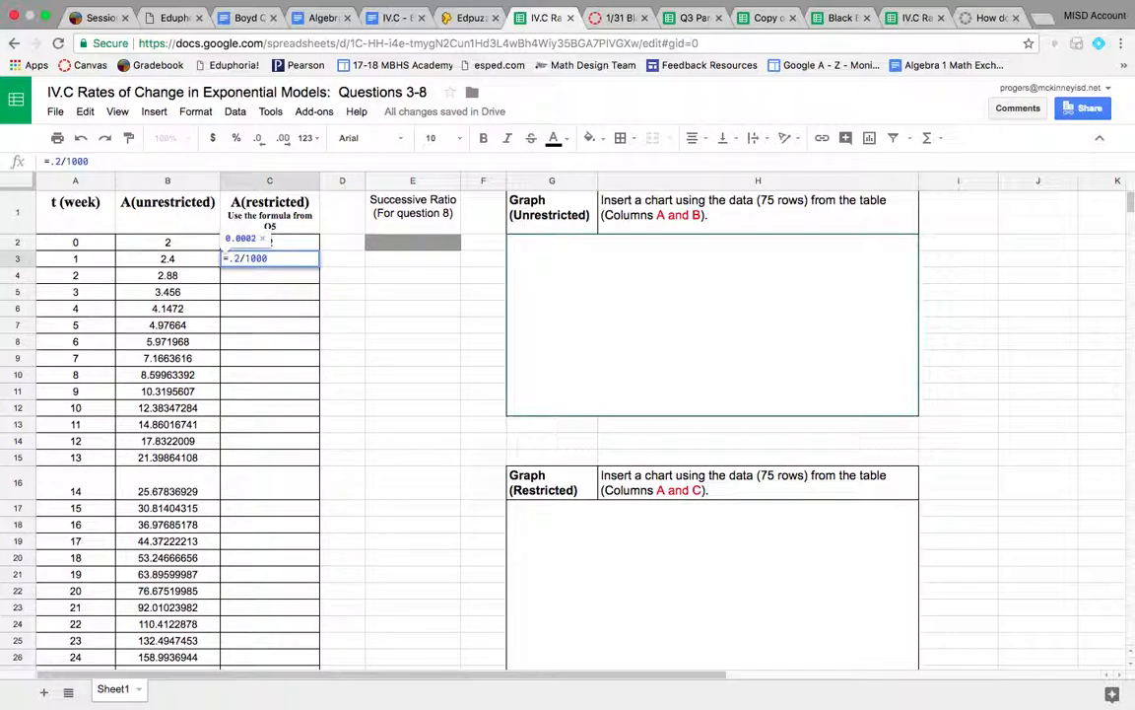
type("*")
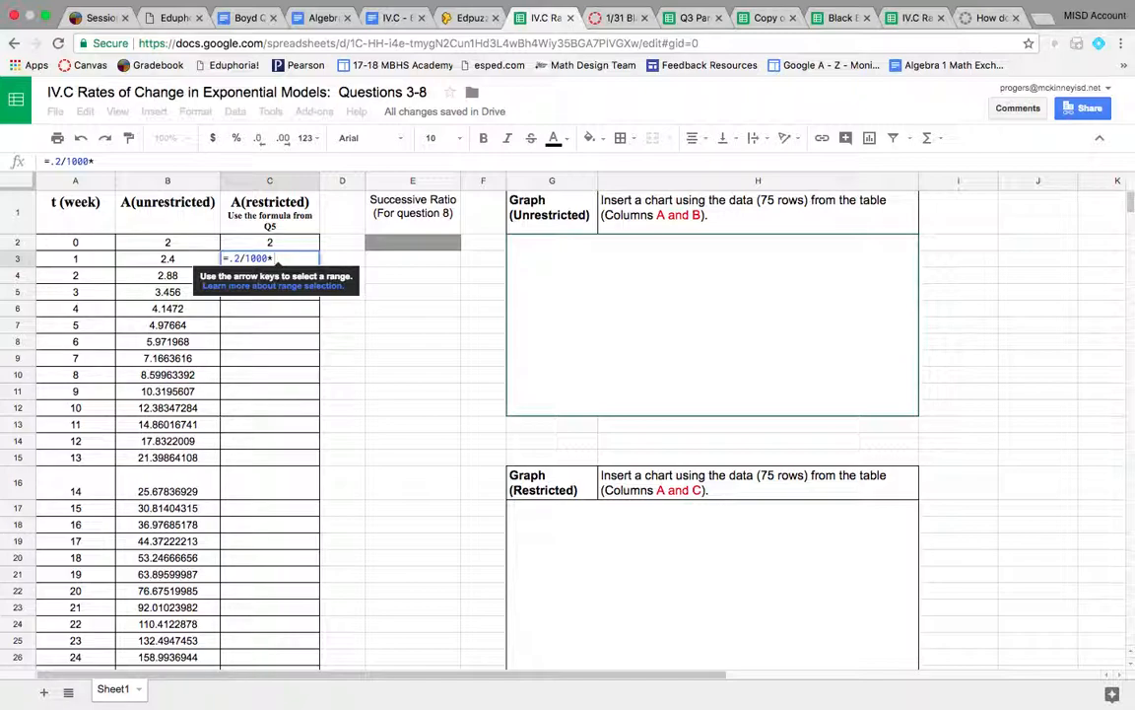
left_click(278, 243)
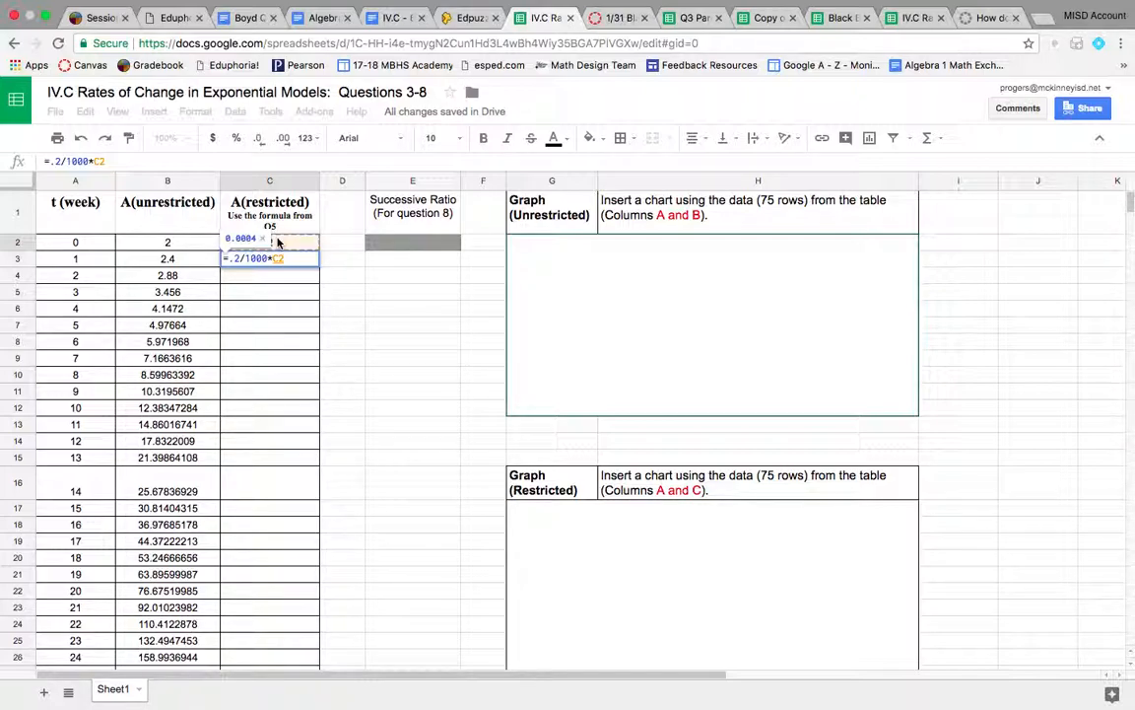
key("ctrl+Left")
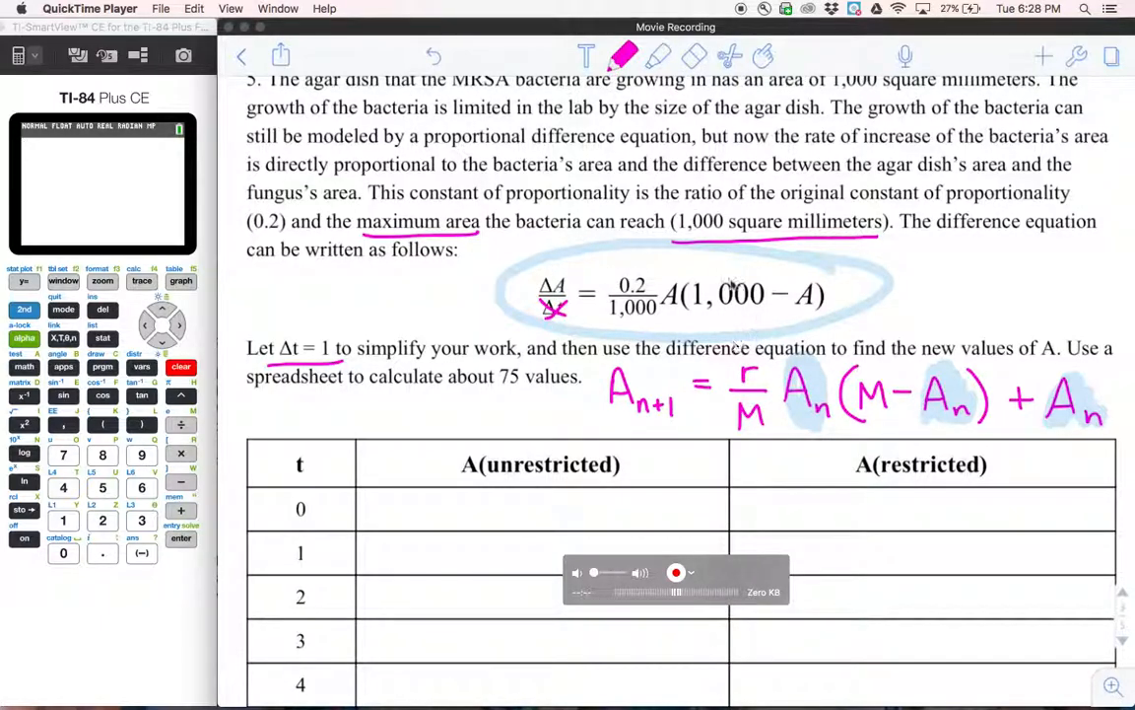
key("ctrl+Right")
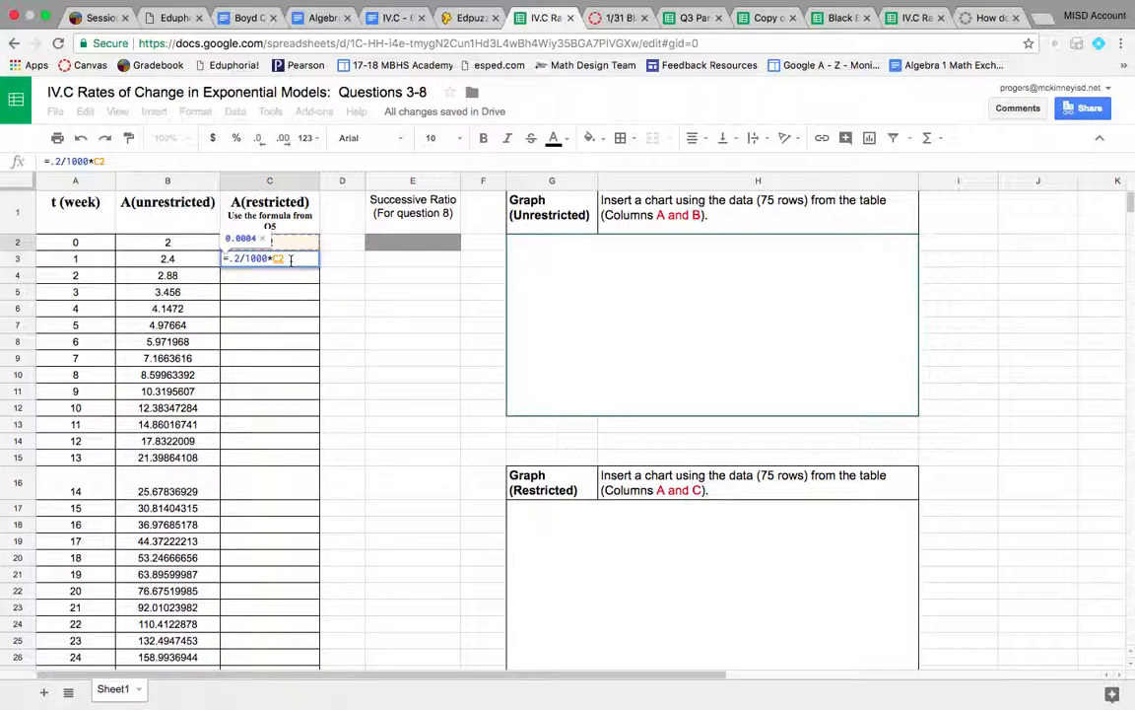
type("*")
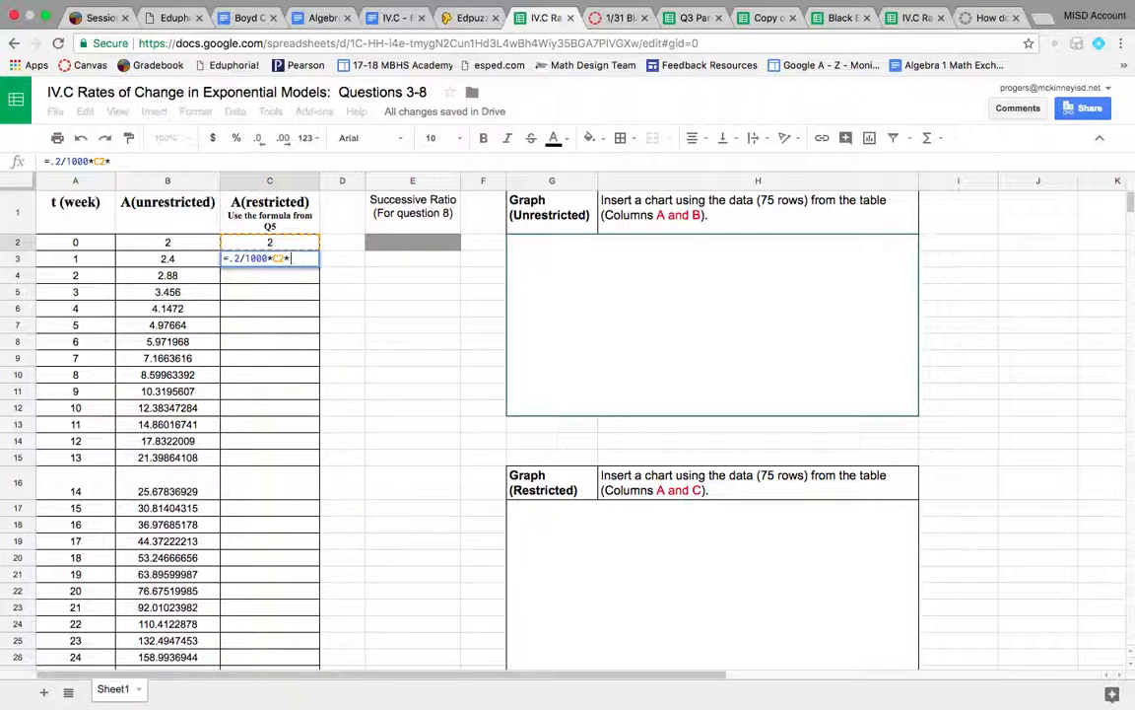
type("(1000-")
left_click(284, 243)
type(")")
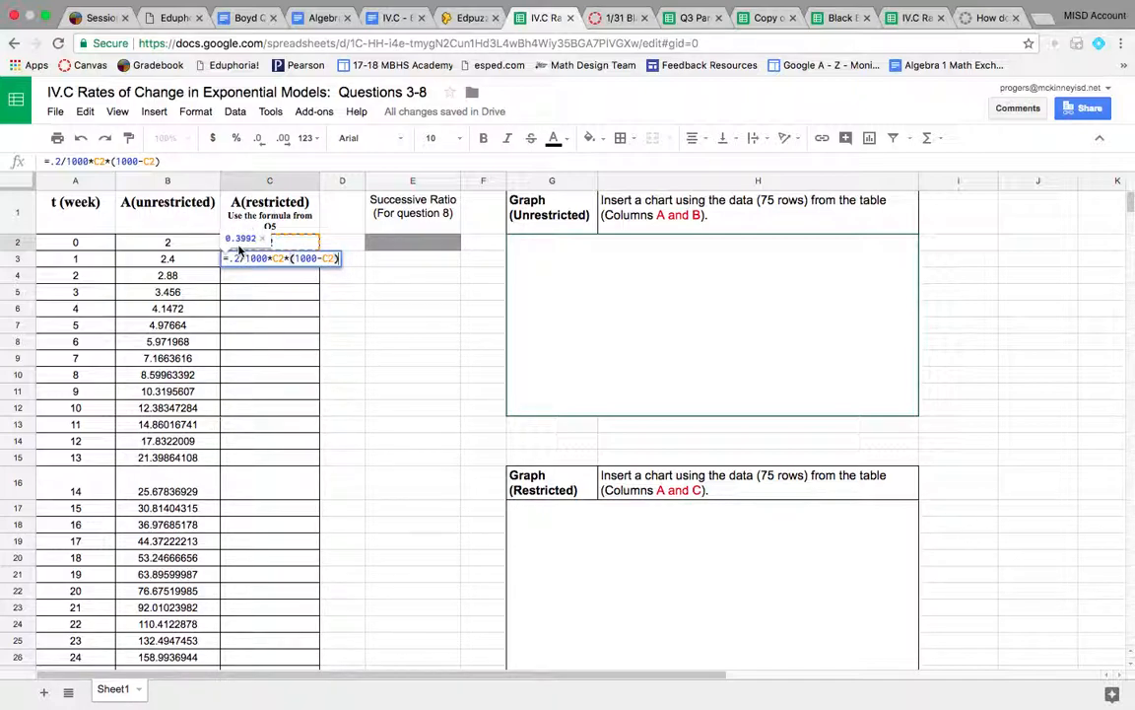
type("+")
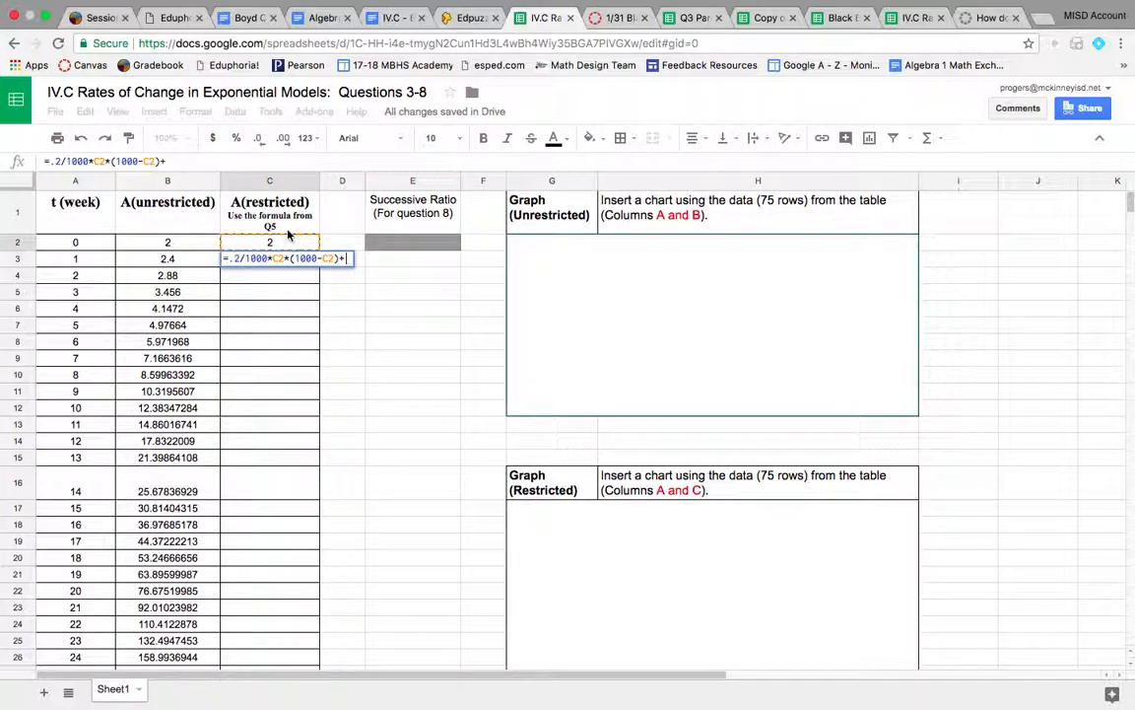
left_click(275, 245)
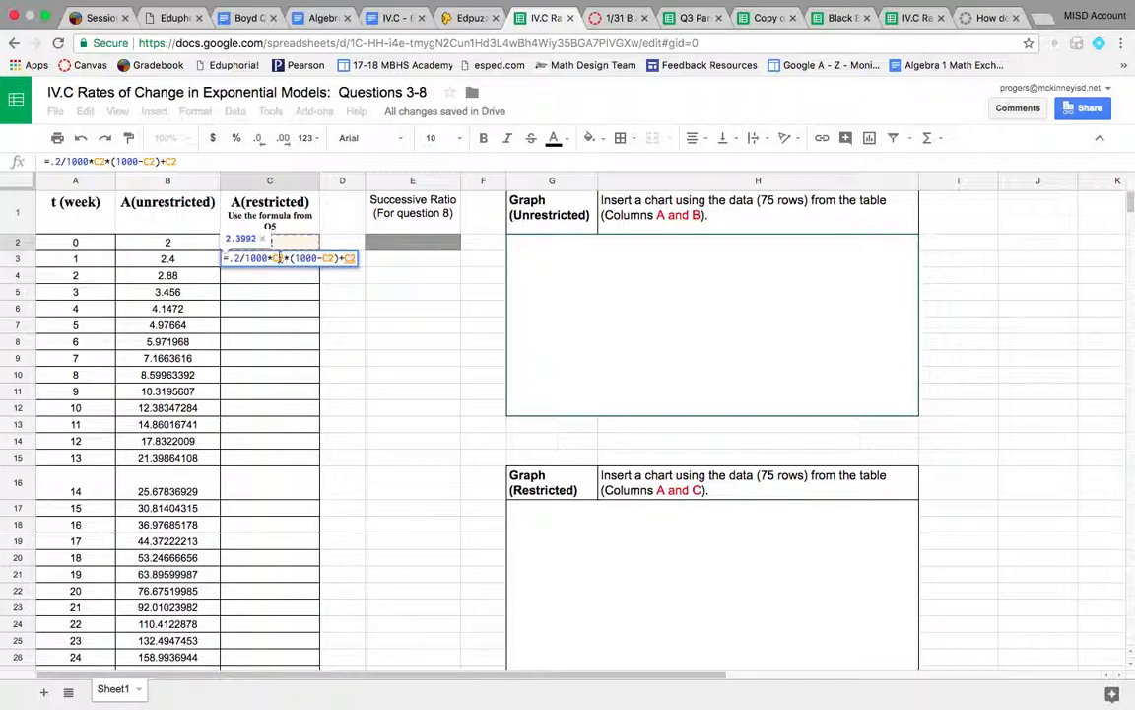
key("Return")
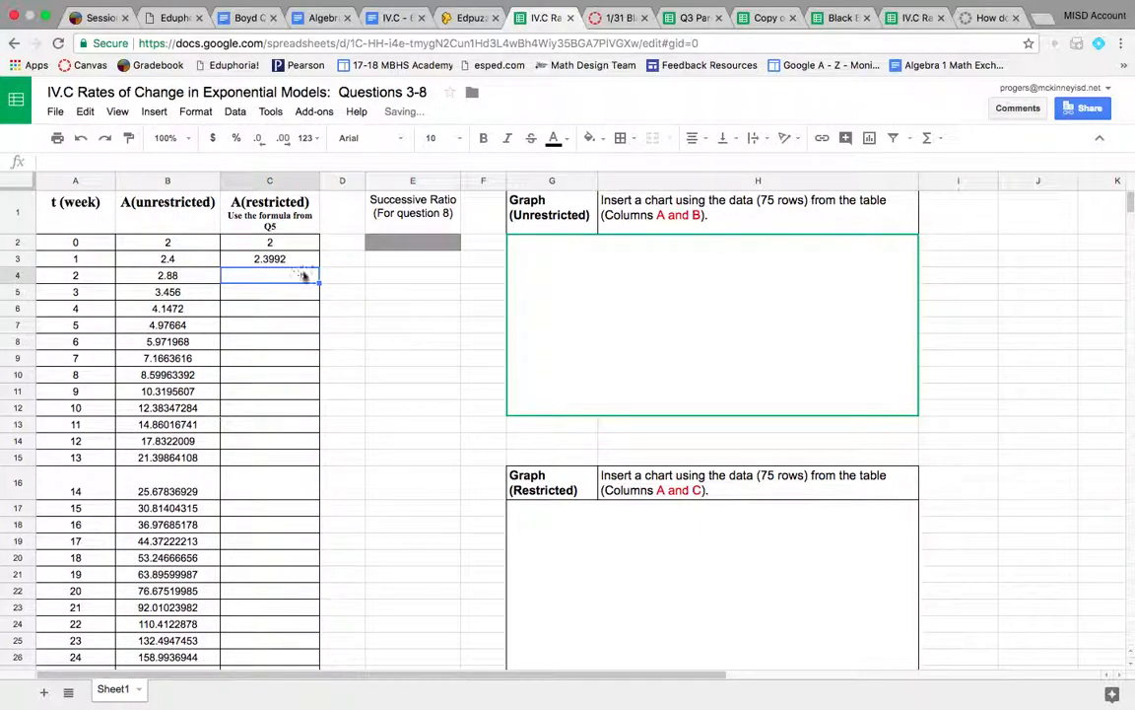
Step: Fill the C3 formula down the A(restricted) column to cell C77, the row for week 75
left_click(263, 260)
left_click_drag(319, 266, 320, 435)
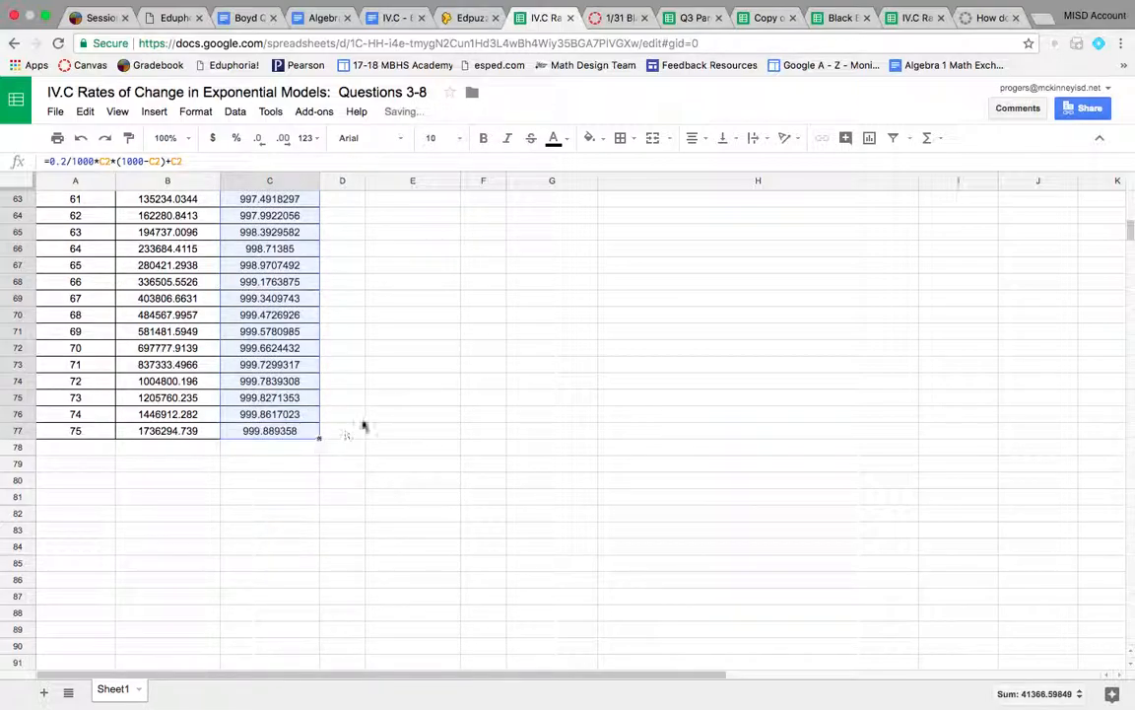
Step: Enter the successive ratio formula =C3/C2 in cell E3, dividing week 1's restricted value by week 0's
scroll(363, 425, "up", 4)
scroll(363, 426, "up", 20)
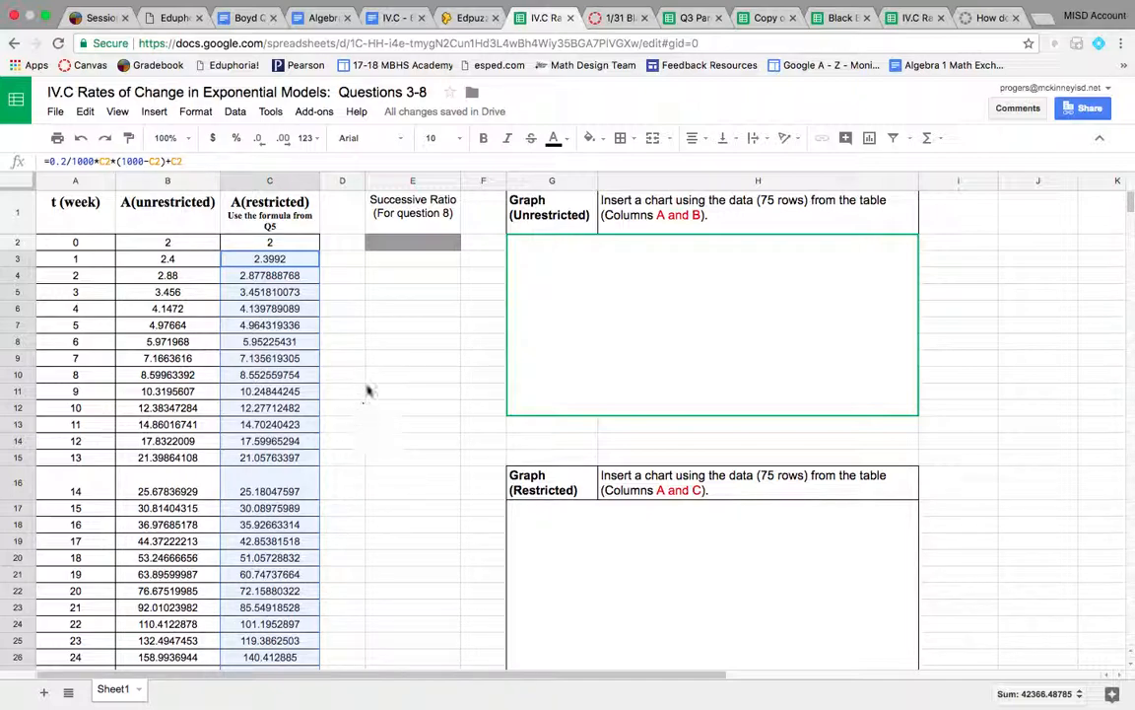
left_click(420, 261)
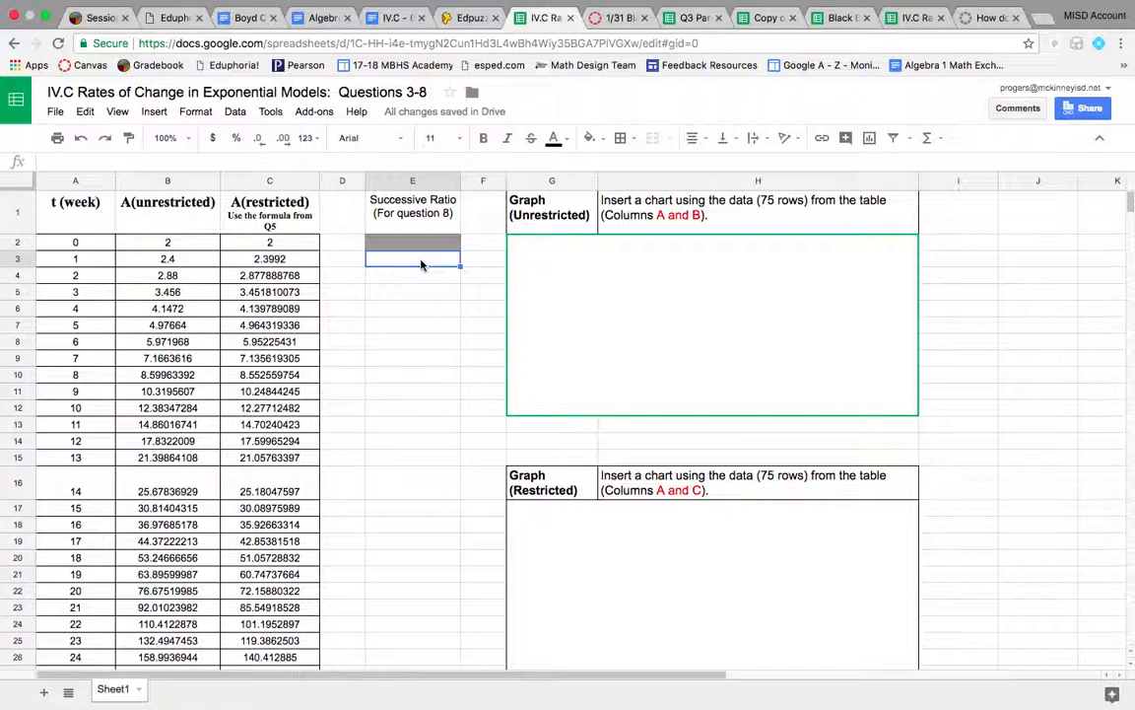
type("=")
left_click(286, 260)
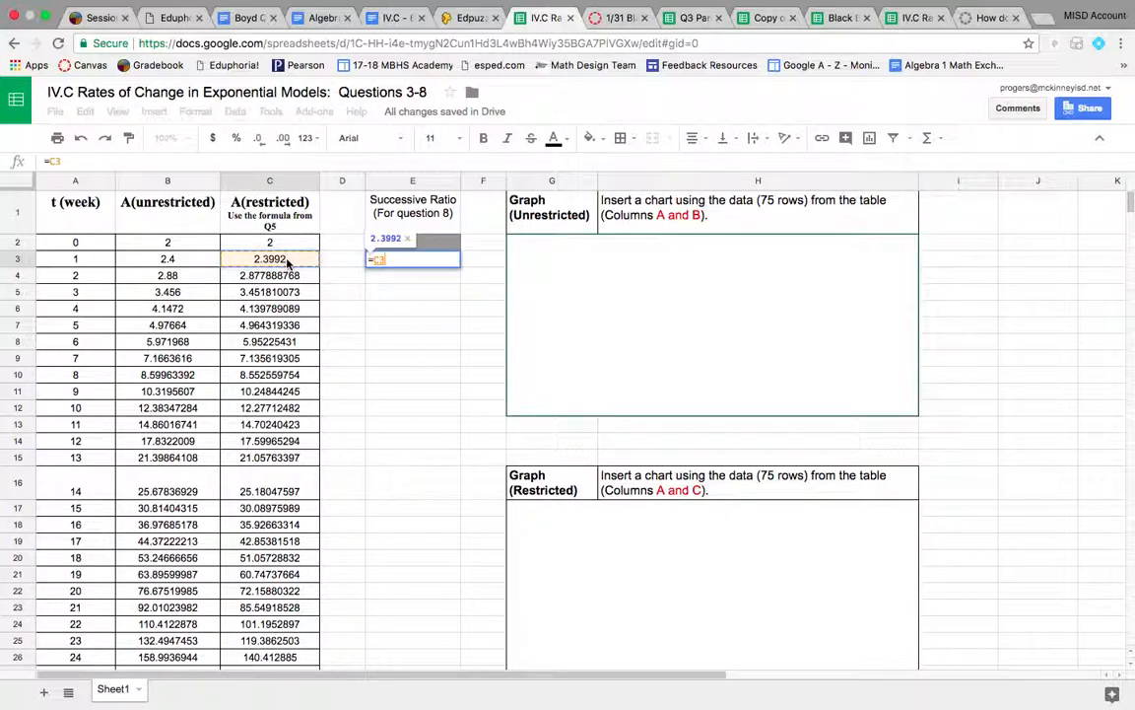
type("/")
left_click(289, 244)
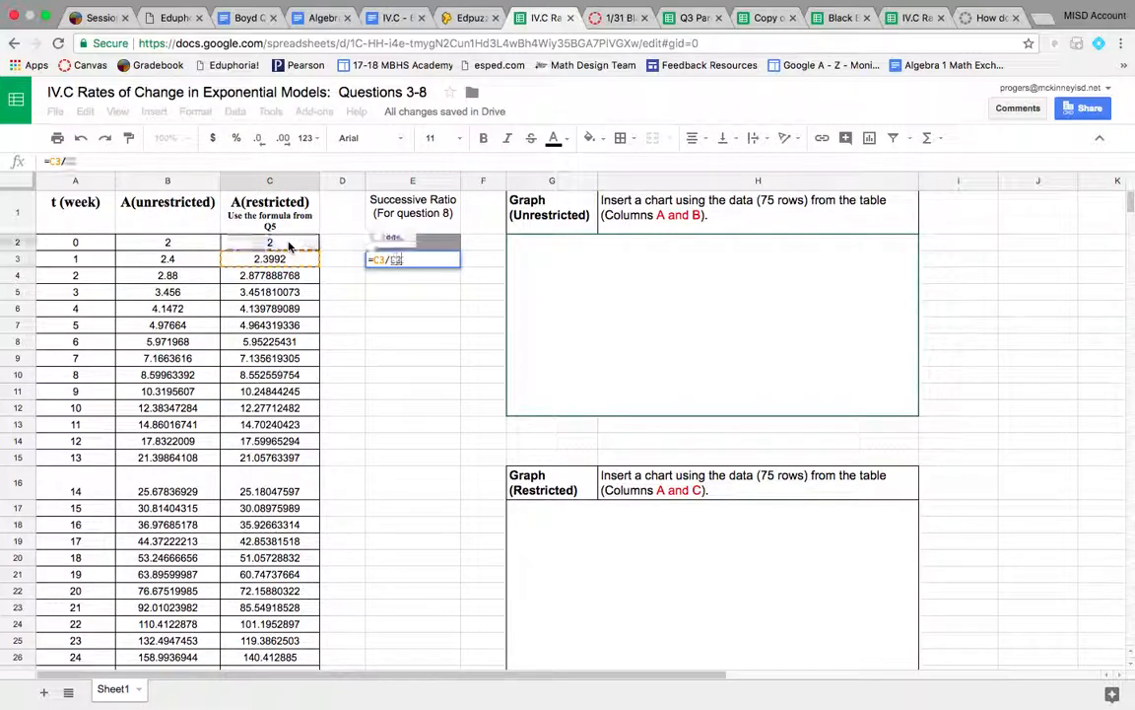
key("Return")
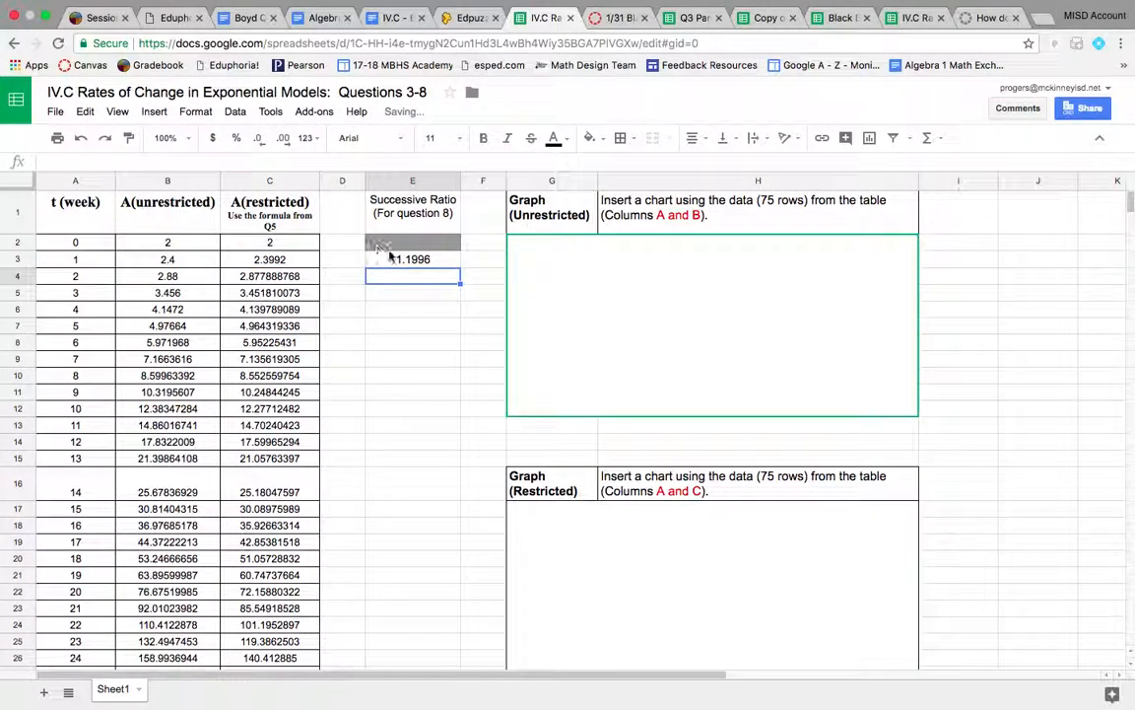
Step: Fill the E3 ratio formula down the Successive Ratio column to cell E77, the row for week 75
left_click(421, 262)
left_click_drag(460, 266, 423, 487)
scroll(466, 336, "up", 3)
scroll(466, 336, "up", 15)
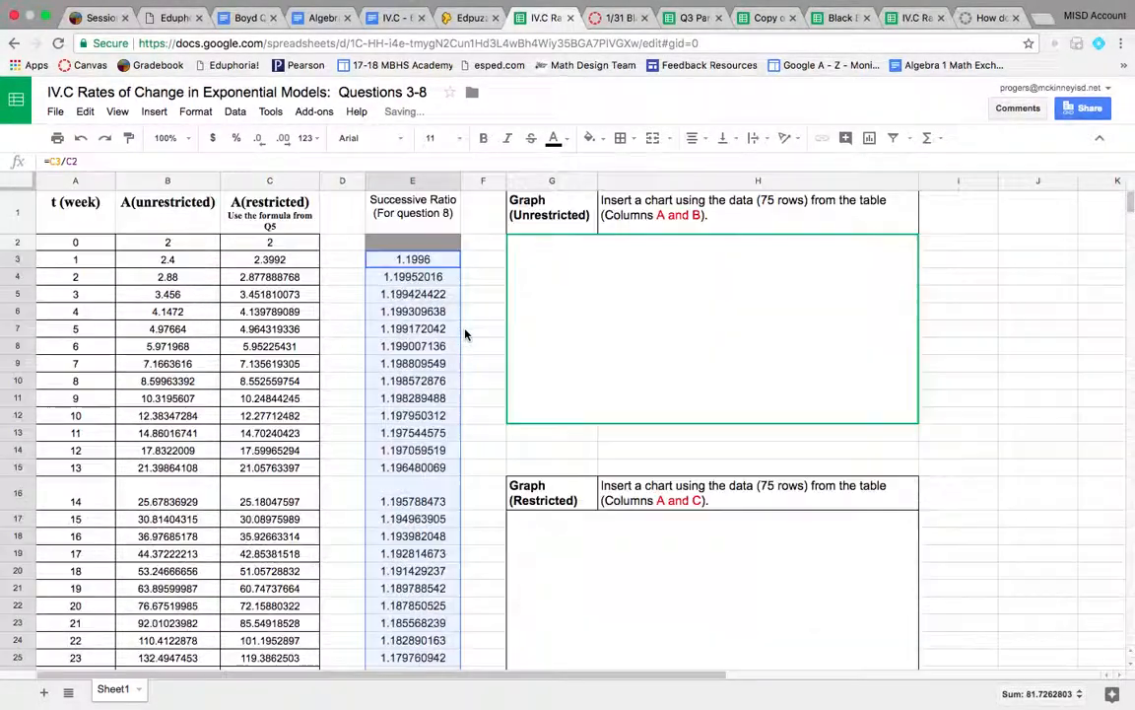
Step: Insert a chart from the t (week) and A(unrestricted) data with headers, range A1:B77
left_click(594, 332)
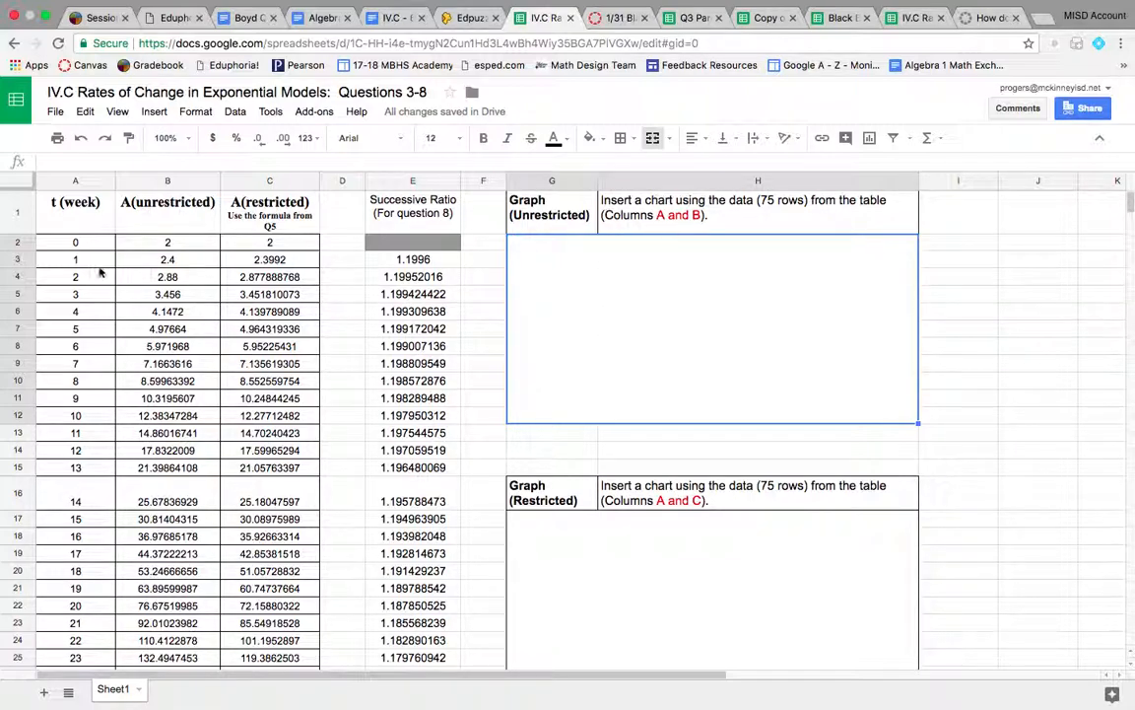
left_click_drag(89, 202, 189, 498)
scroll(329, 414, "up", 15)
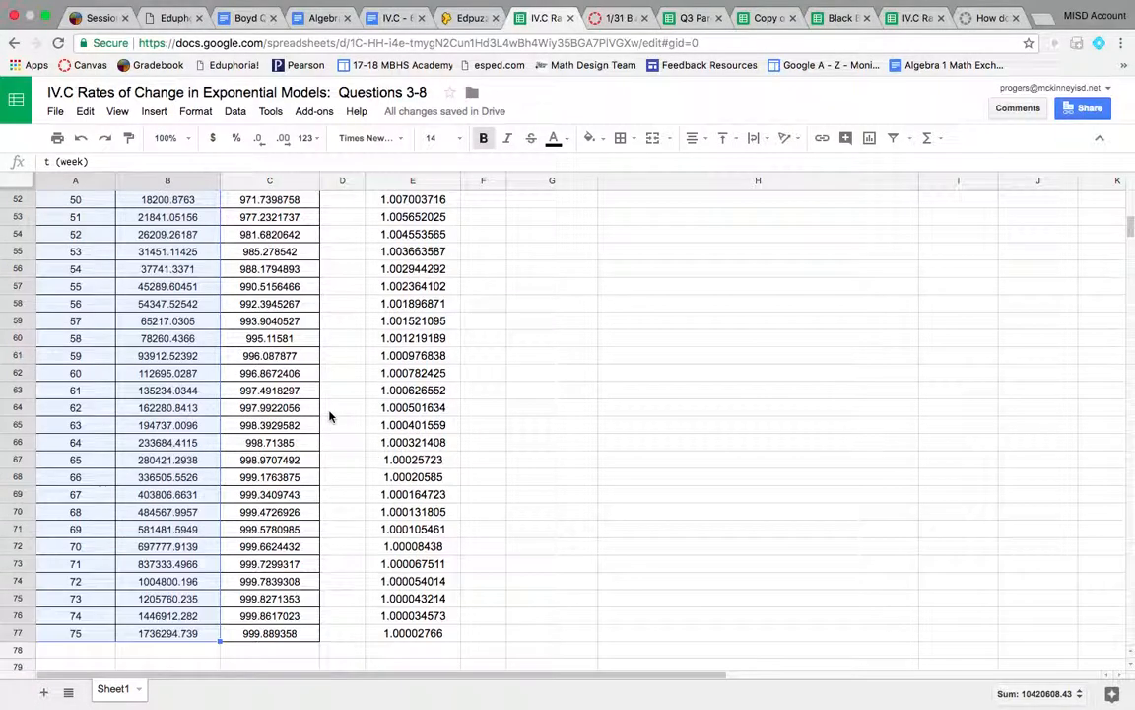
scroll(329, 414, "up", 4)
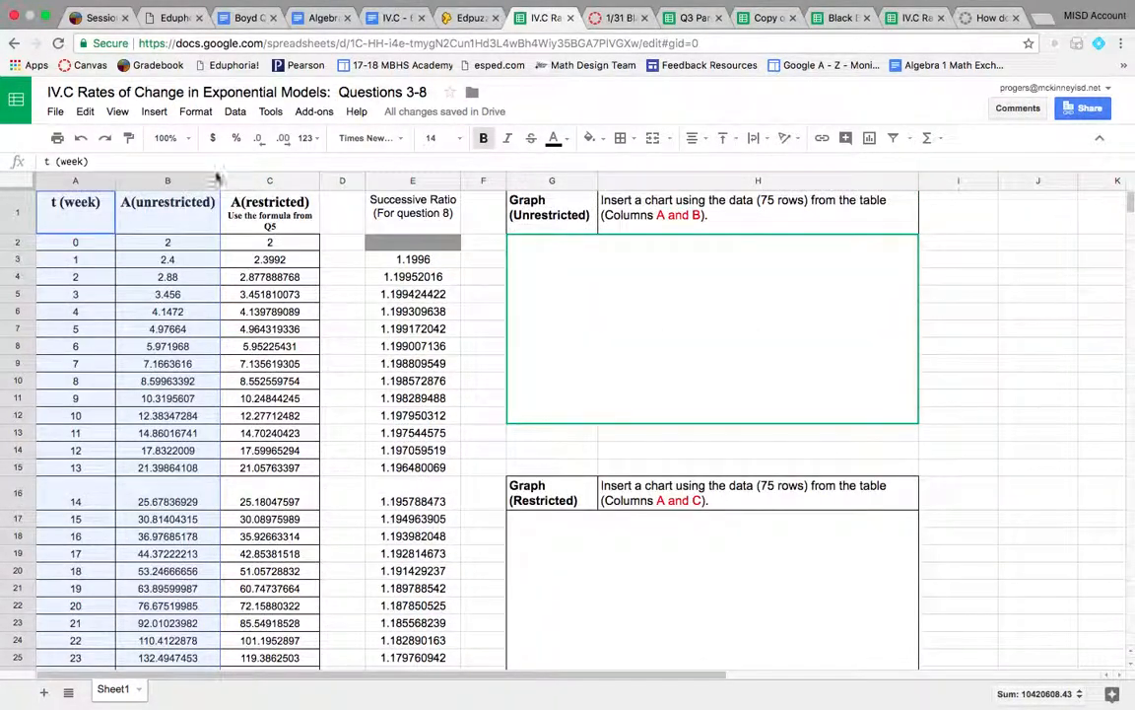
left_click(155, 112)
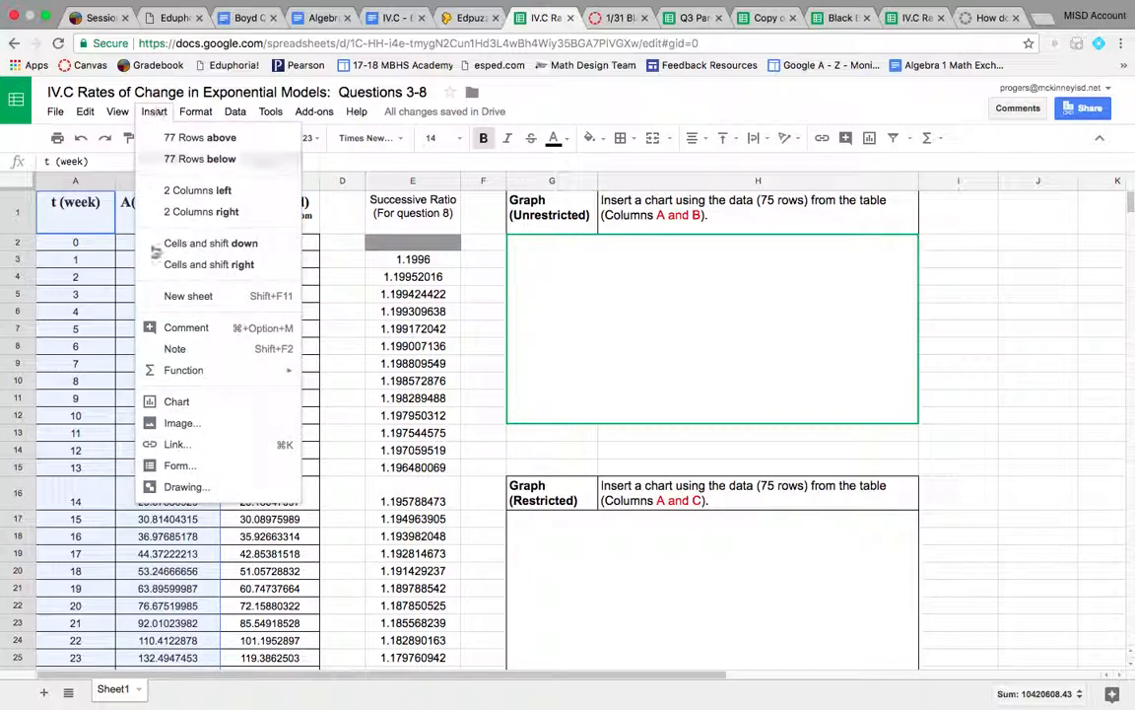
left_click(182, 409)
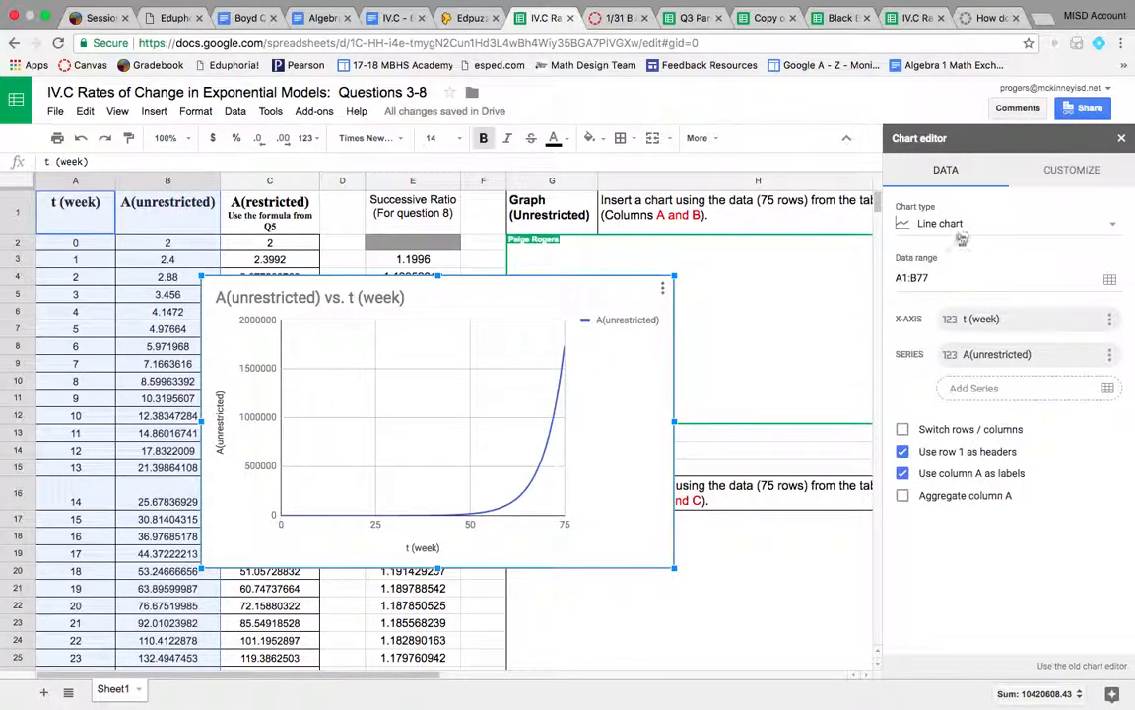
Step: Change the unrestricted chart to a scatter chart, then shrink and place it inside the Graph (Unrestricted) box
left_click(926, 223)
scroll(955, 397, "down", 10)
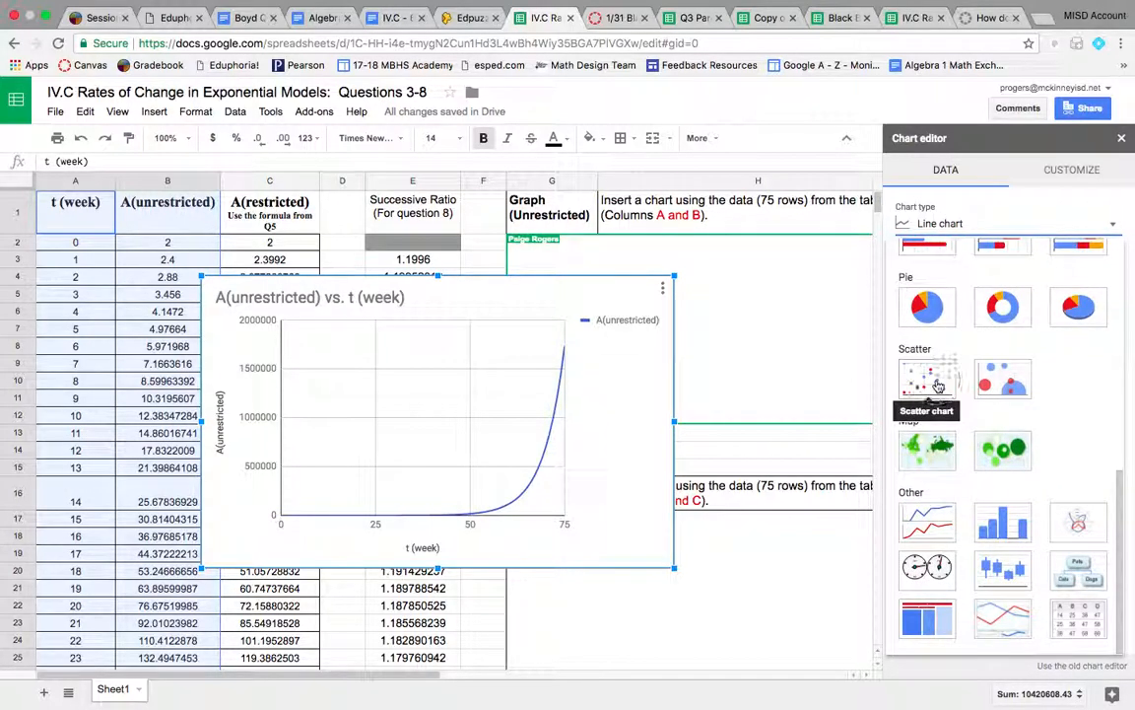
left_click(936, 385)
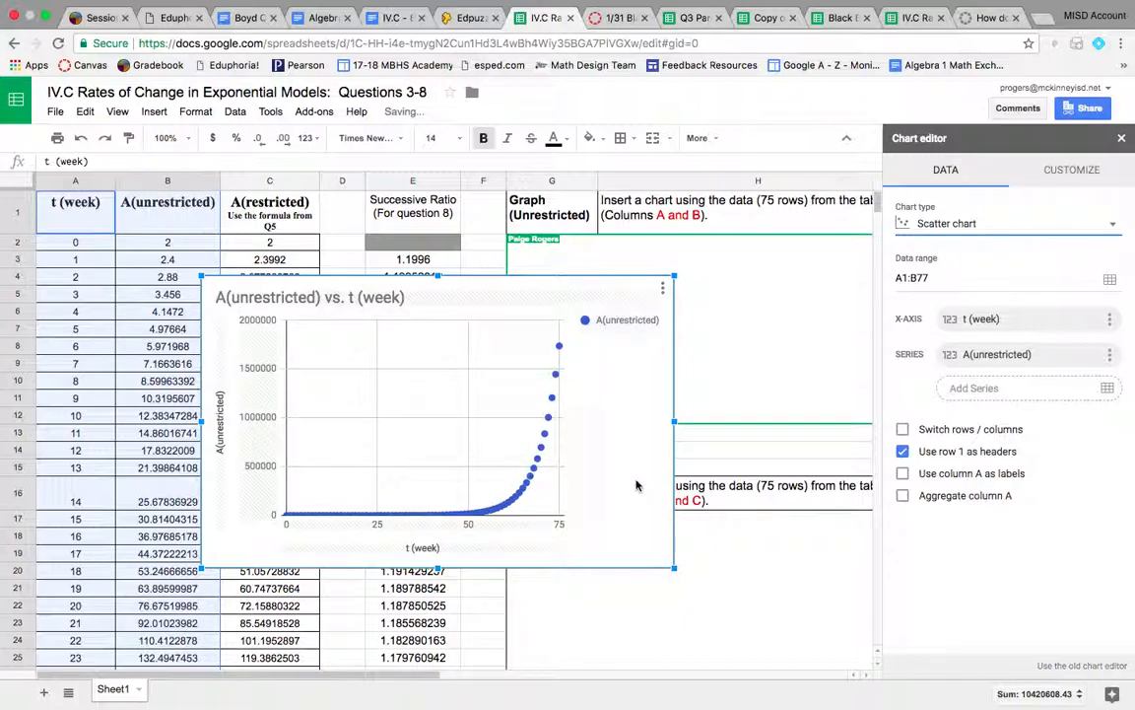
left_click(1122, 141)
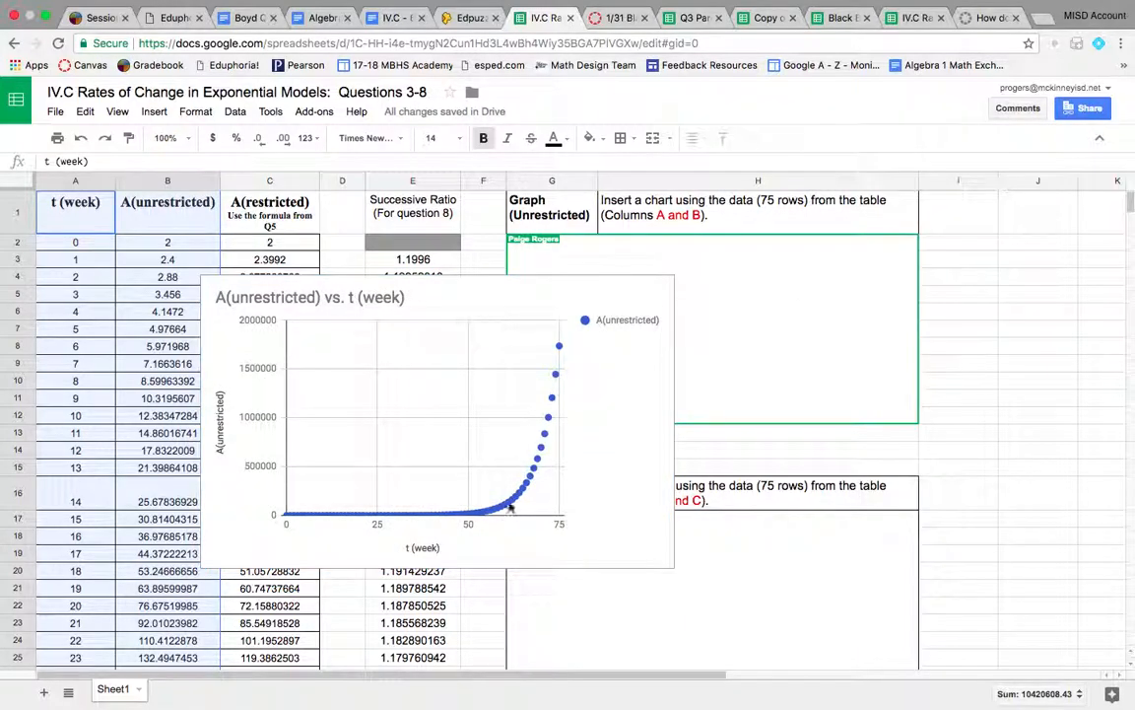
left_click_drag(677, 569, 824, 372)
left_click(891, 368)
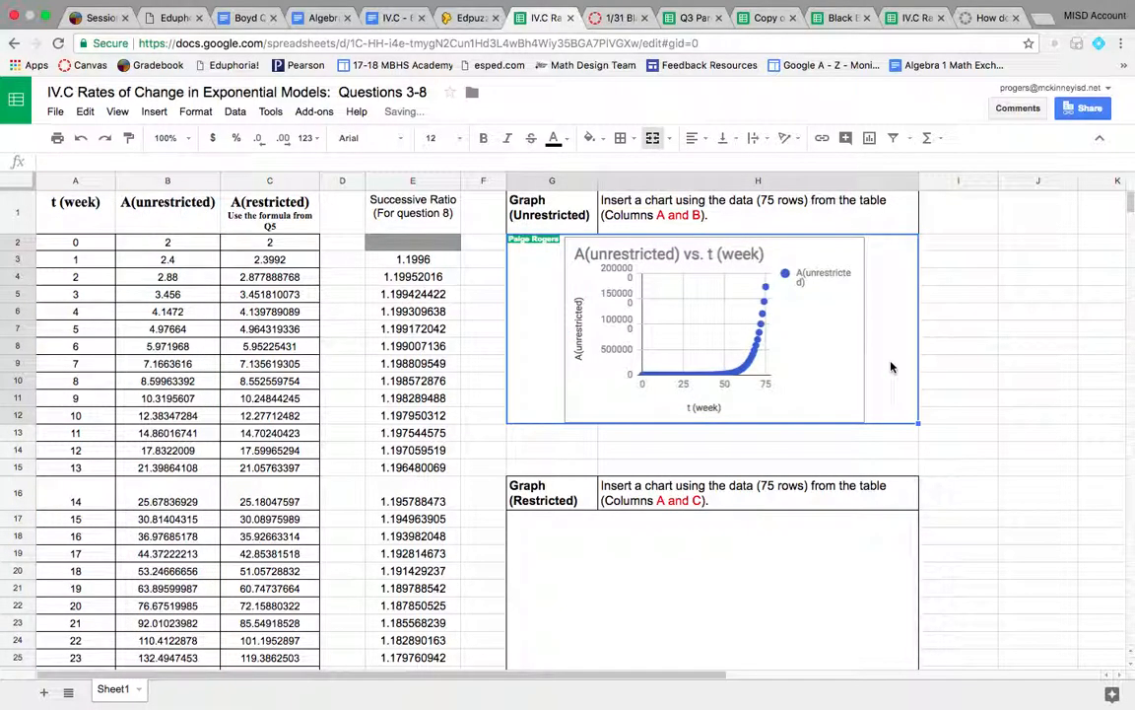
Step: Insert a chart from the t (week) and A(restricted) data with headers, ranges A1:A77 and C1:C77
left_click(90, 224)
left_click_drag(91, 224, 108, 536)
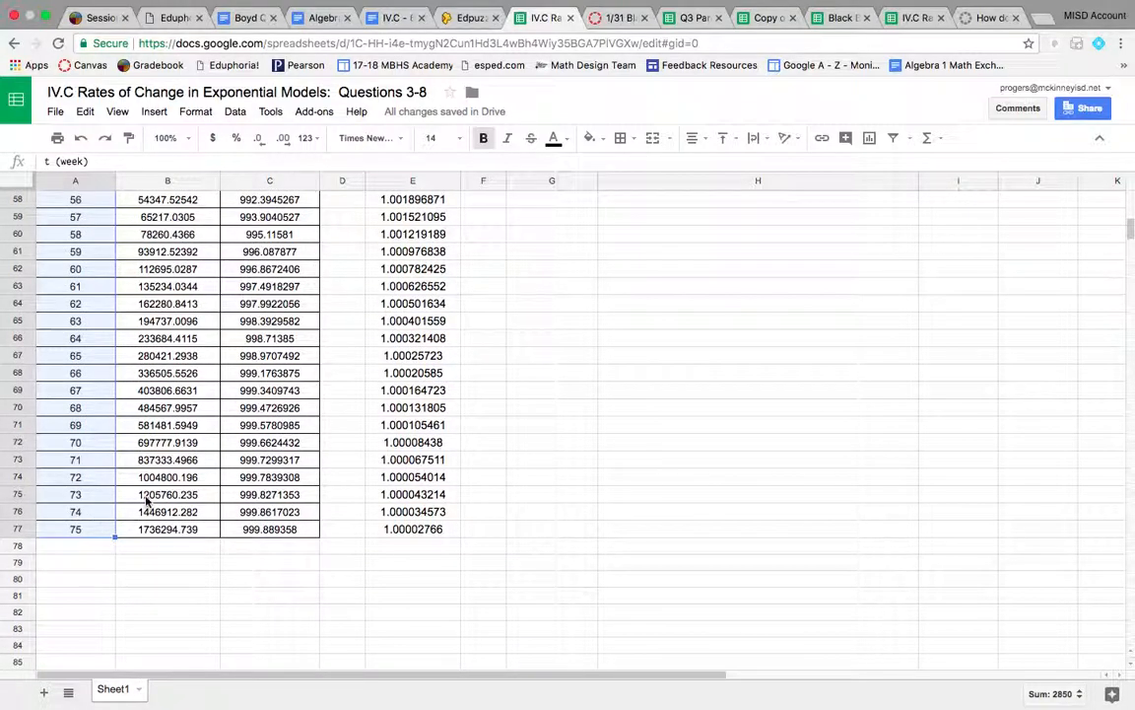
scroll(146, 500, "up", 15)
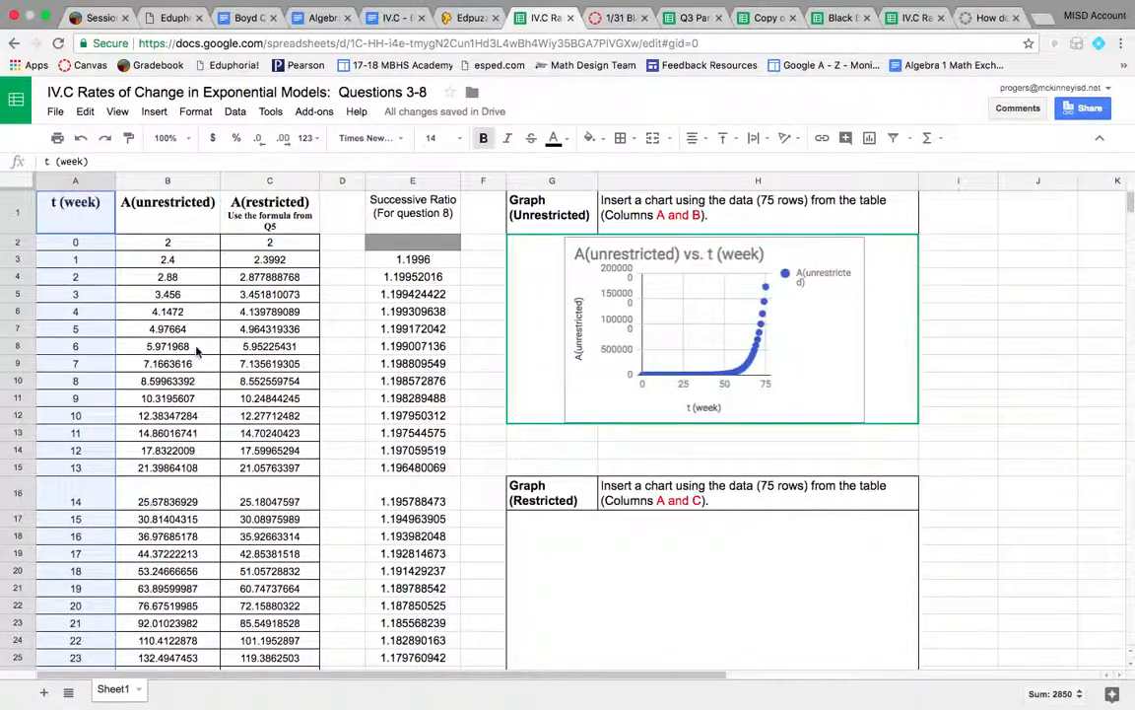
left_click_drag(269, 222, 290, 522)
scroll(367, 421, "up", 10)
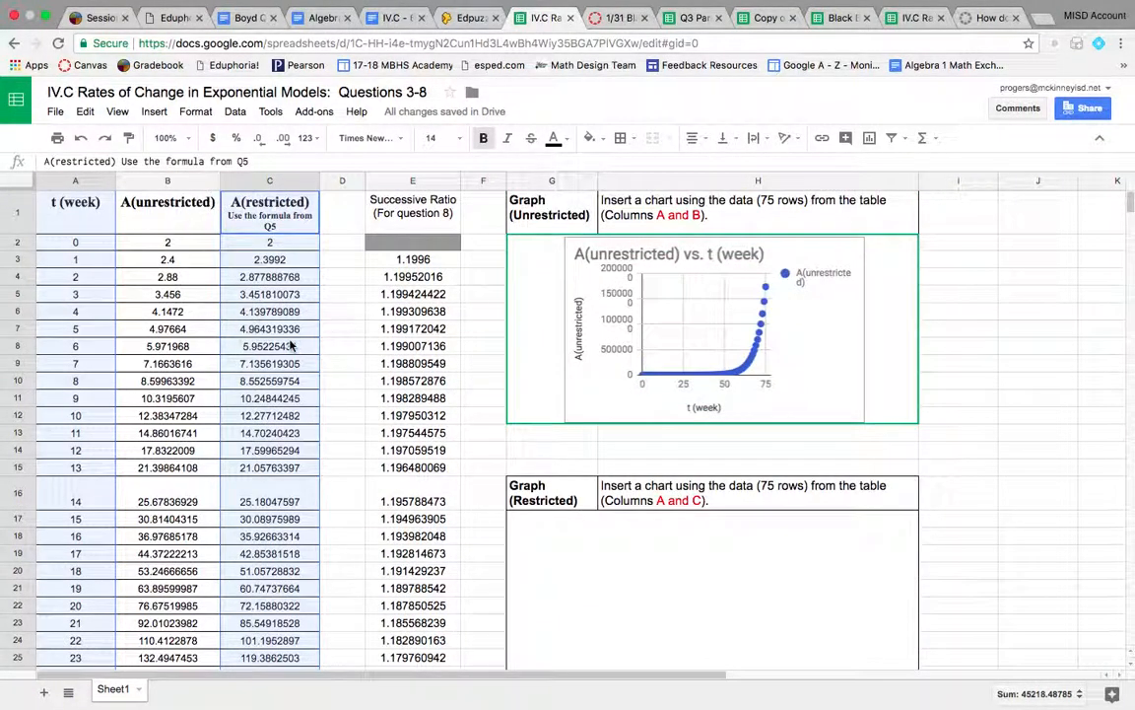
left_click(154, 111)
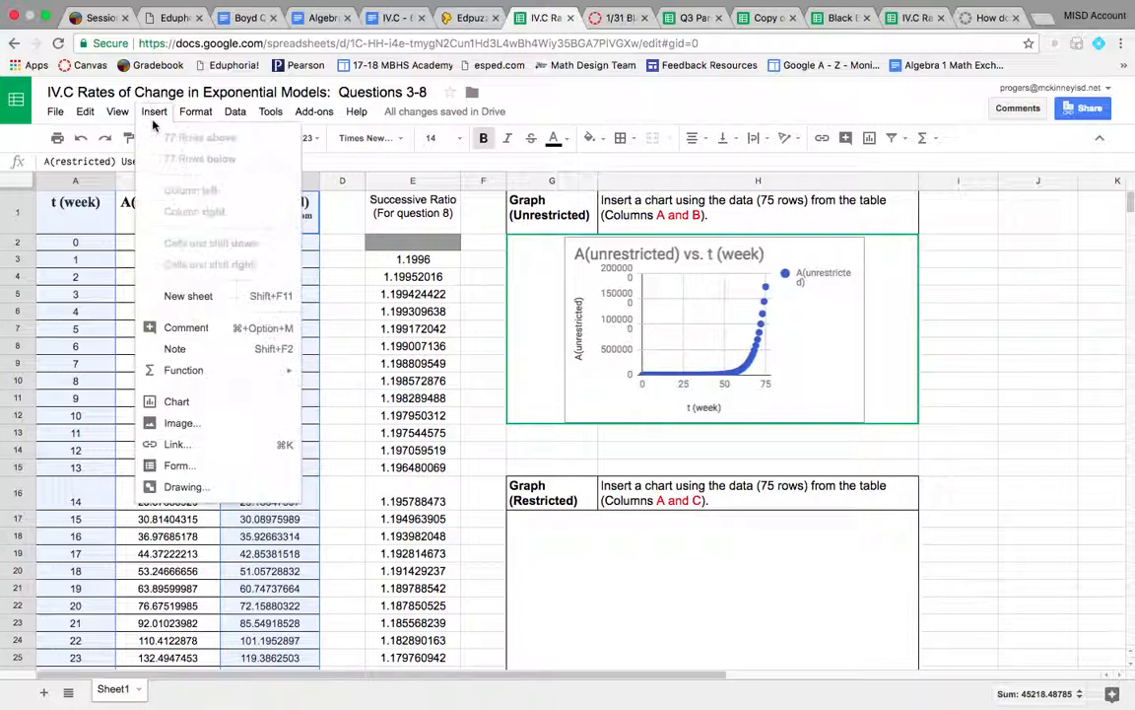
left_click(183, 408)
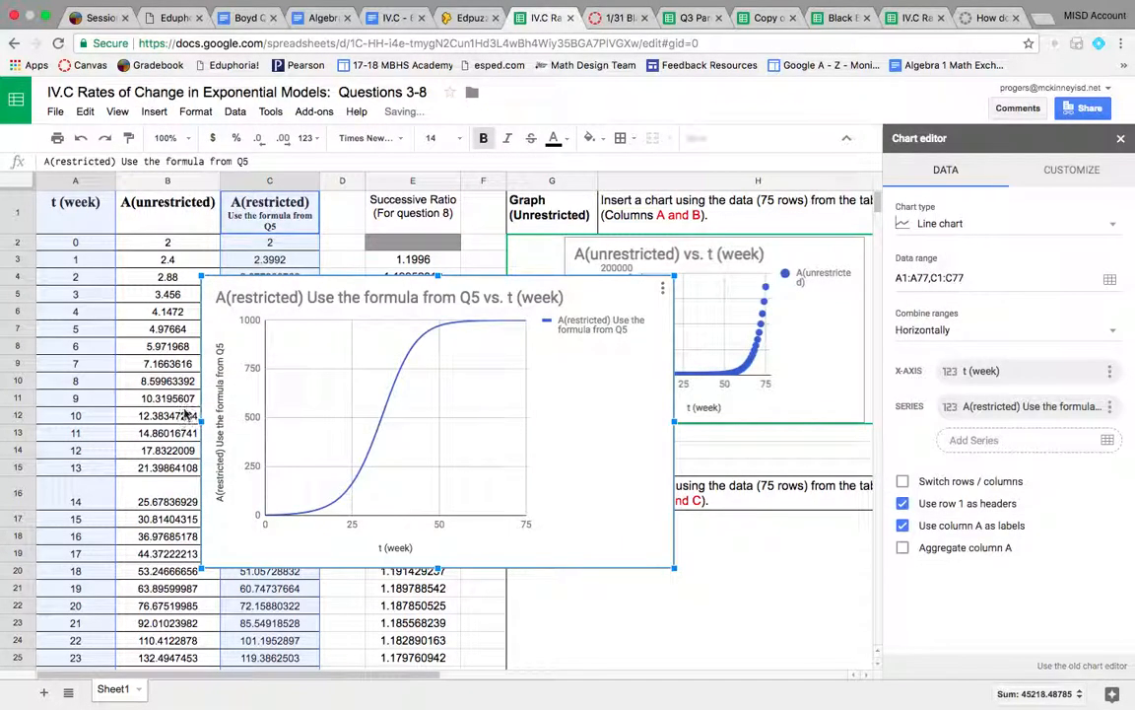
Step: Change the restricted growth chart to a scatter chart and close the chart editor
left_click(953, 230)
scroll(944, 443, "down", 10)
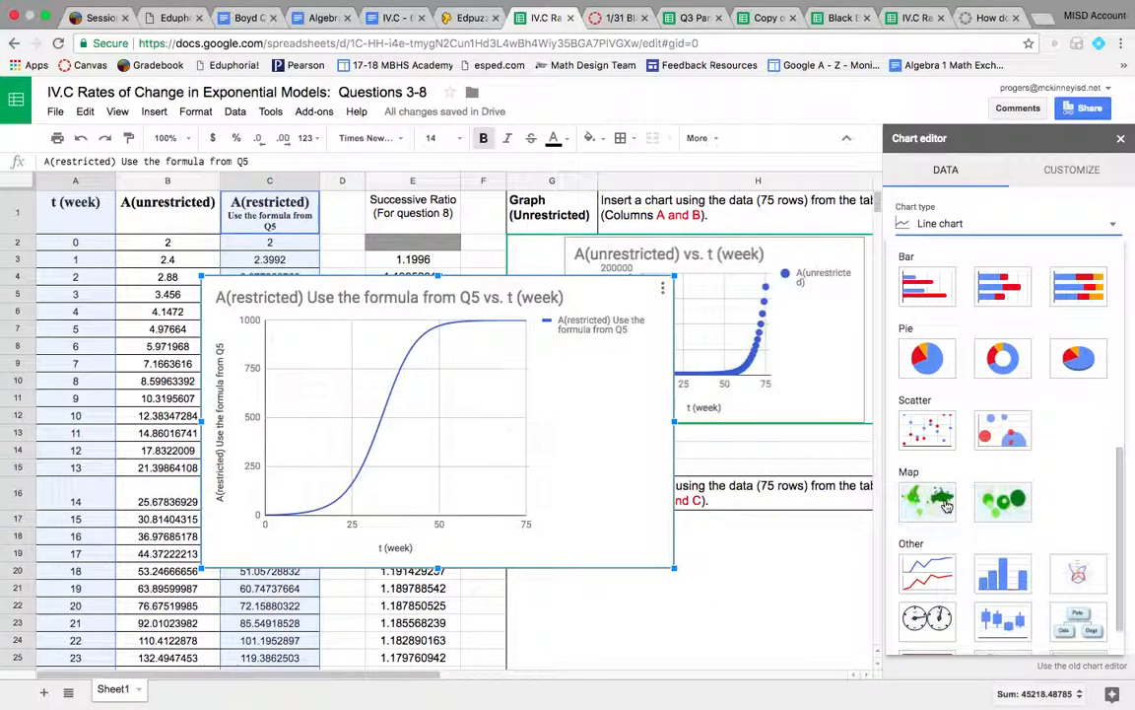
scroll(936, 507, "up", 2)
left_click(926, 504)
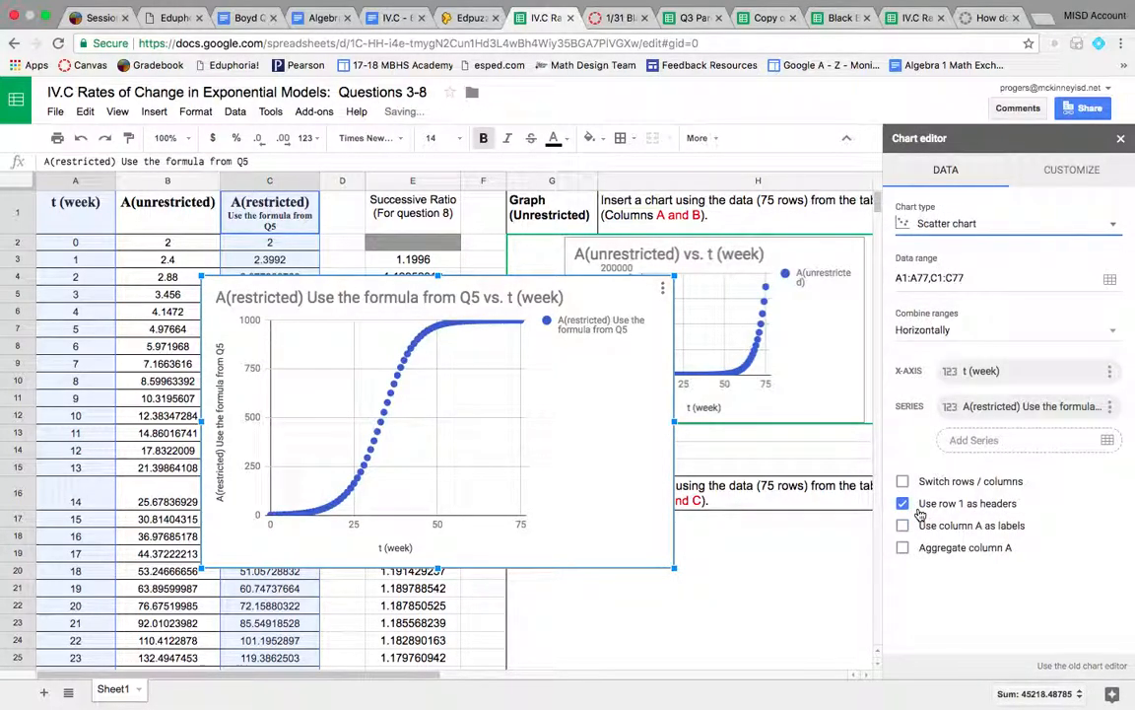
left_click(1120, 141)
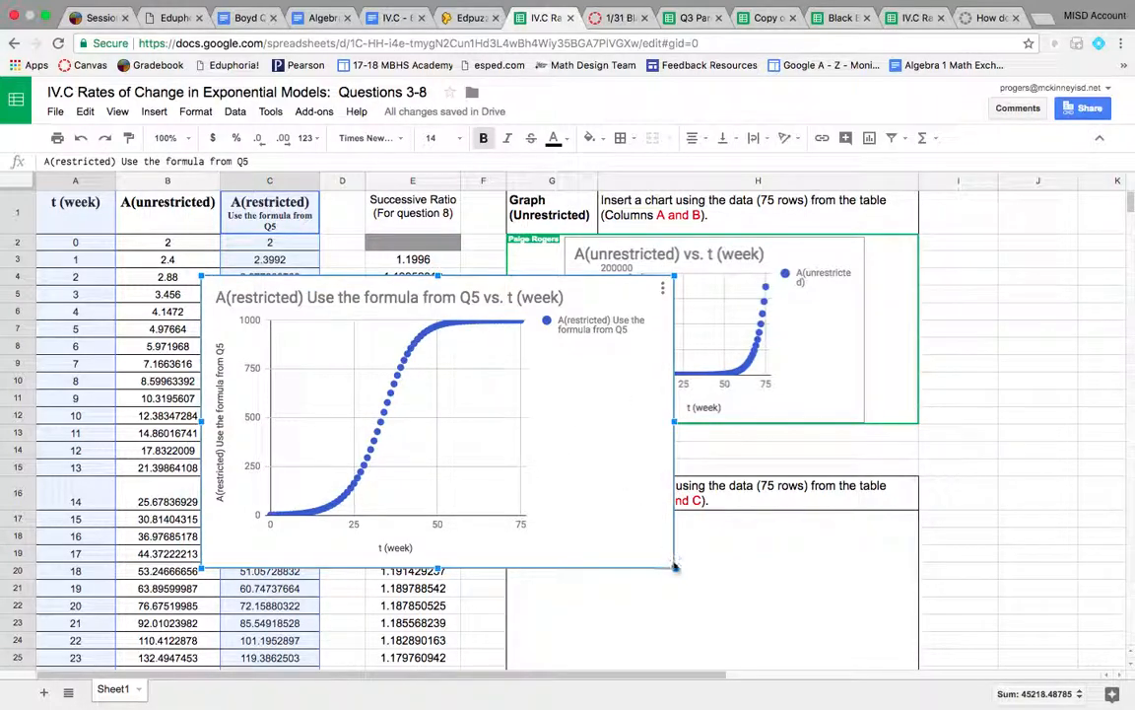
Step: Shrink the restricted scatter chart and place it in the Graph (Restricted) box below its heading
left_click_drag(674, 566, 517, 469)
scroll(516, 434, "down", 2)
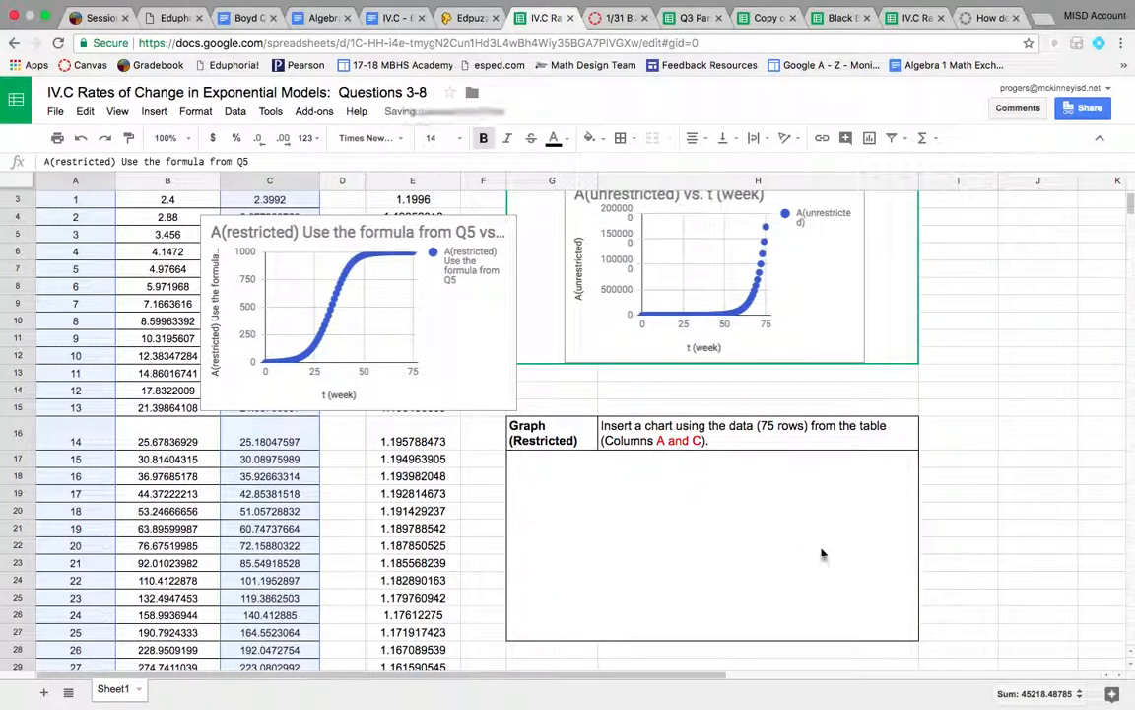
left_click_drag(470, 376, 831, 610)
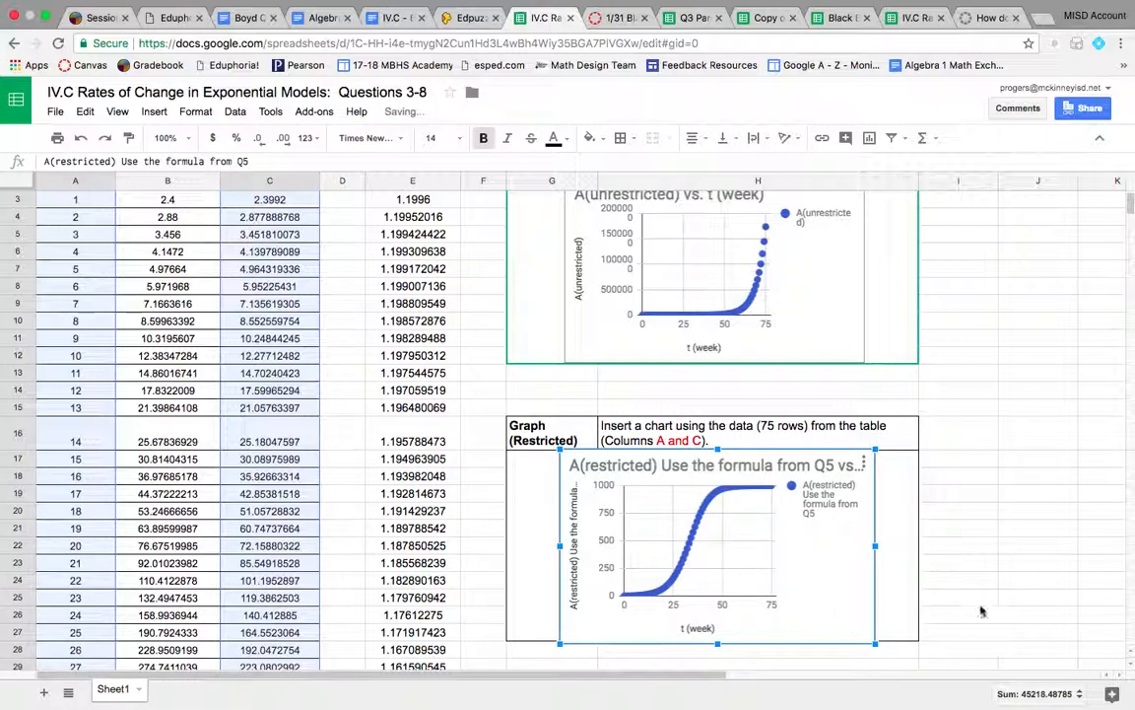
left_click(981, 605)
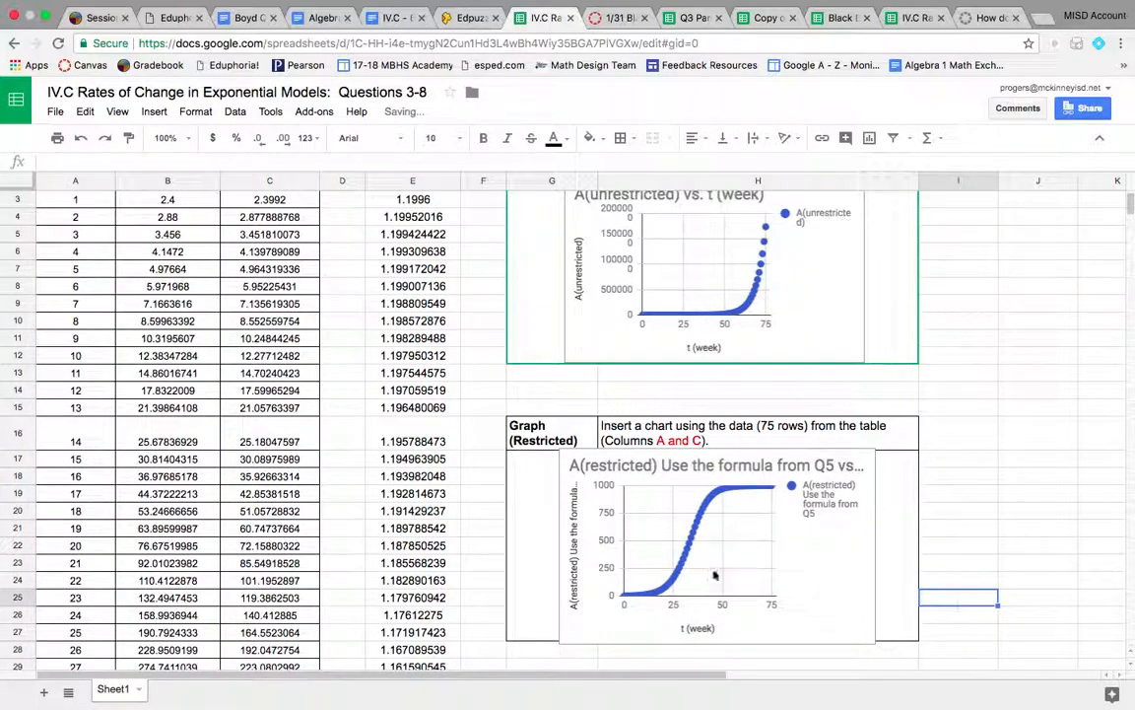
scroll(607, 559, "down", 3)
scroll(607, 561, "up", 5)
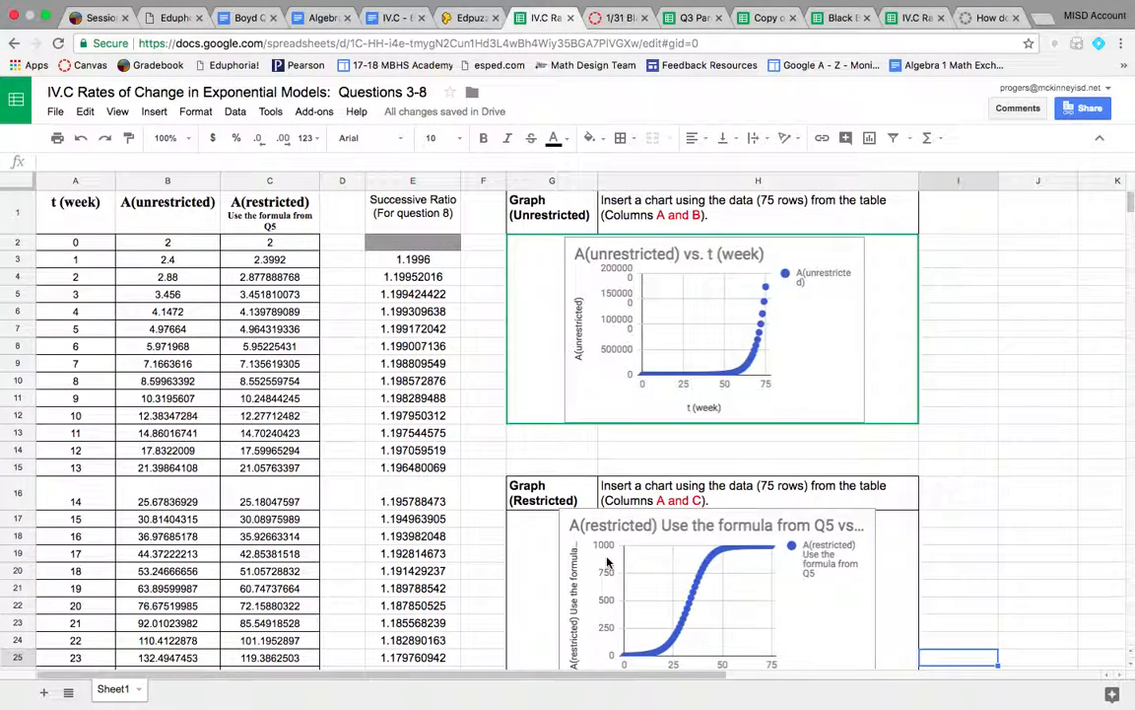